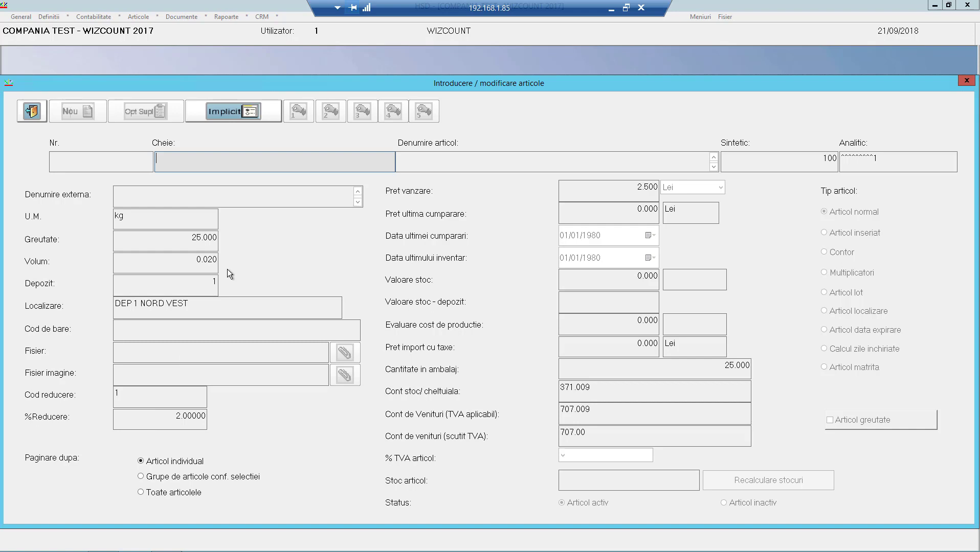
- Review the default values for new articles, approve them and confirm saving them
click(217, 110)
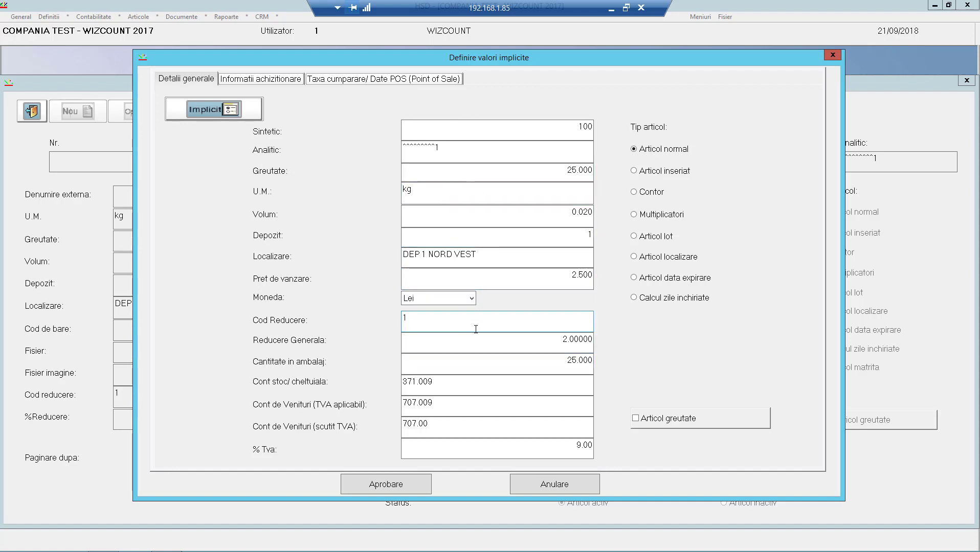
click(397, 485)
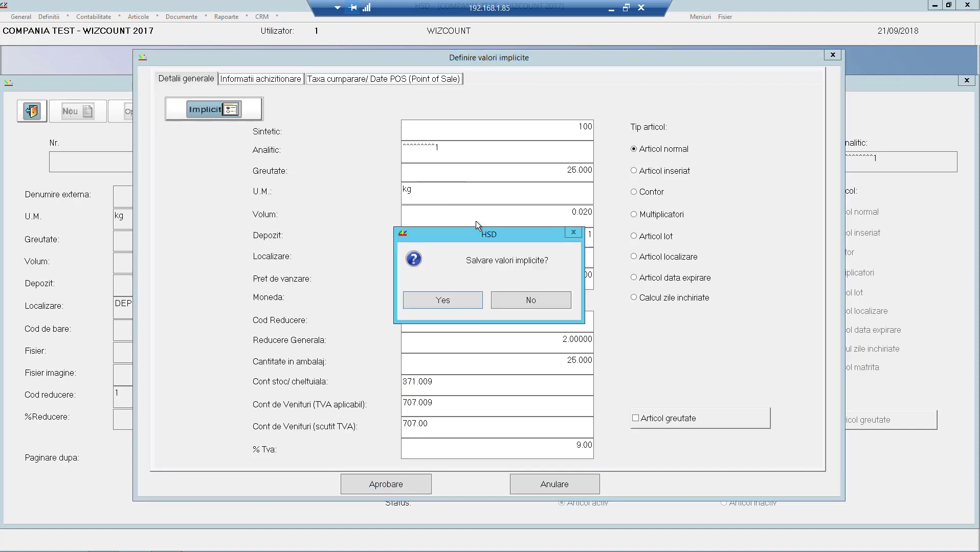
click(458, 302)
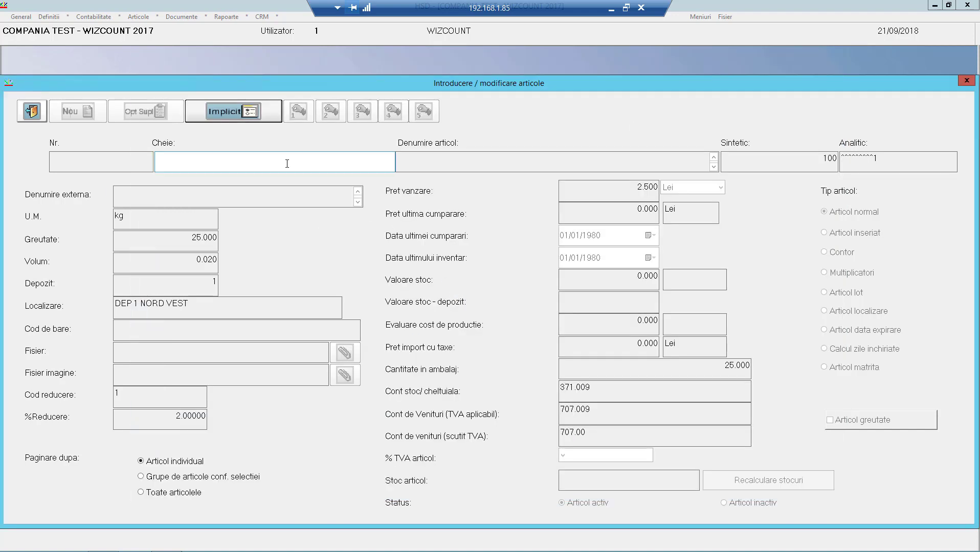
- Create a new article with the key "normal art" and the name "denumirea articol"
click(252, 164)
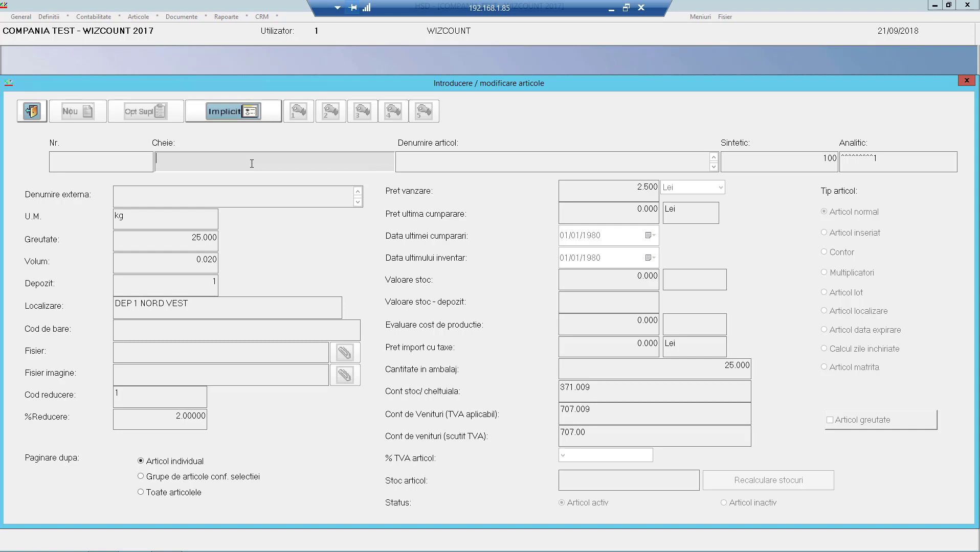
text(normal ar)
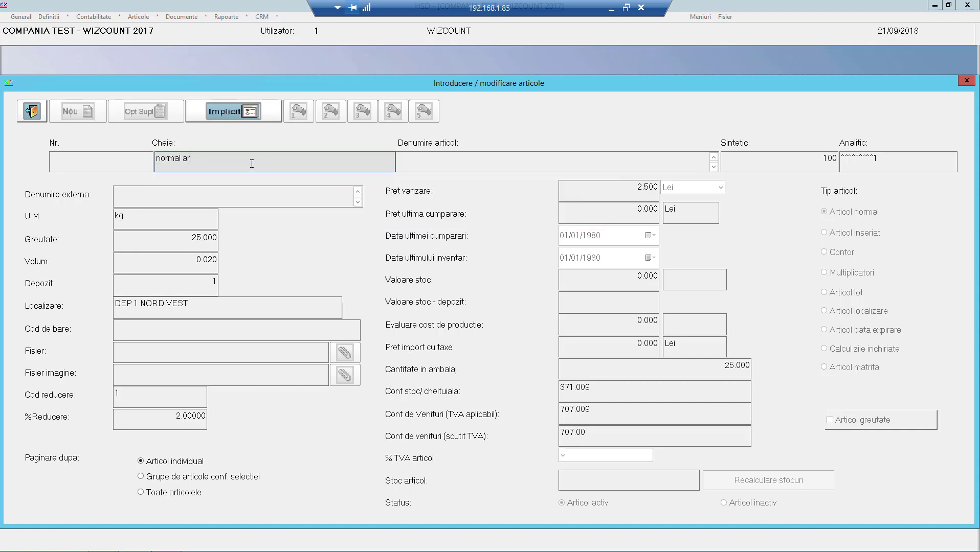
text(t)
key(Return)
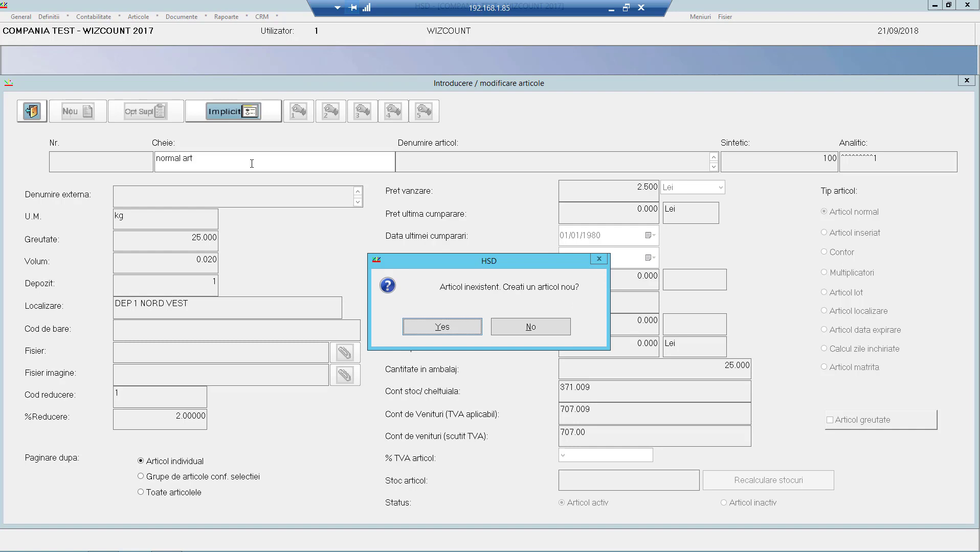
click(456, 326)
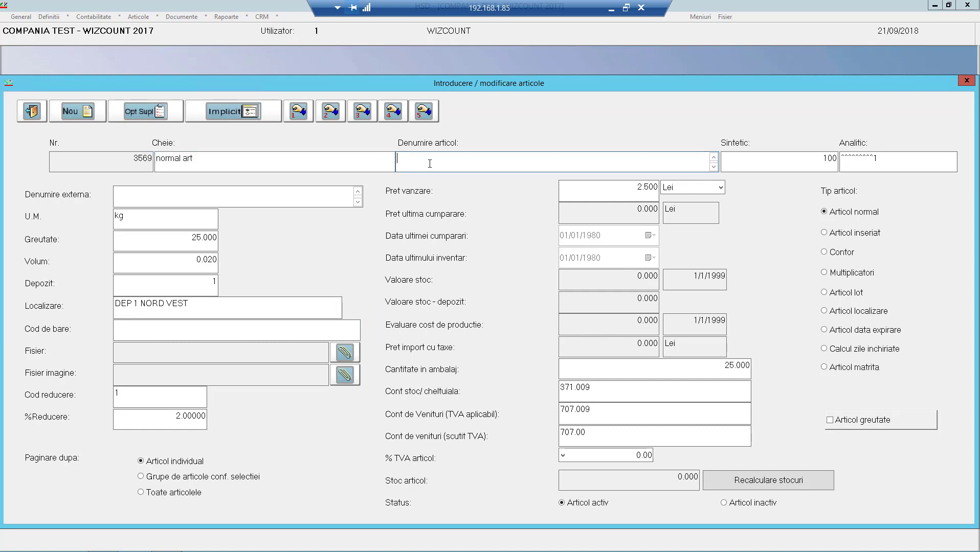
text(denumirea articol)
- Look up the list of synthetic codes available for the article and return to the article form
click(916, 167)
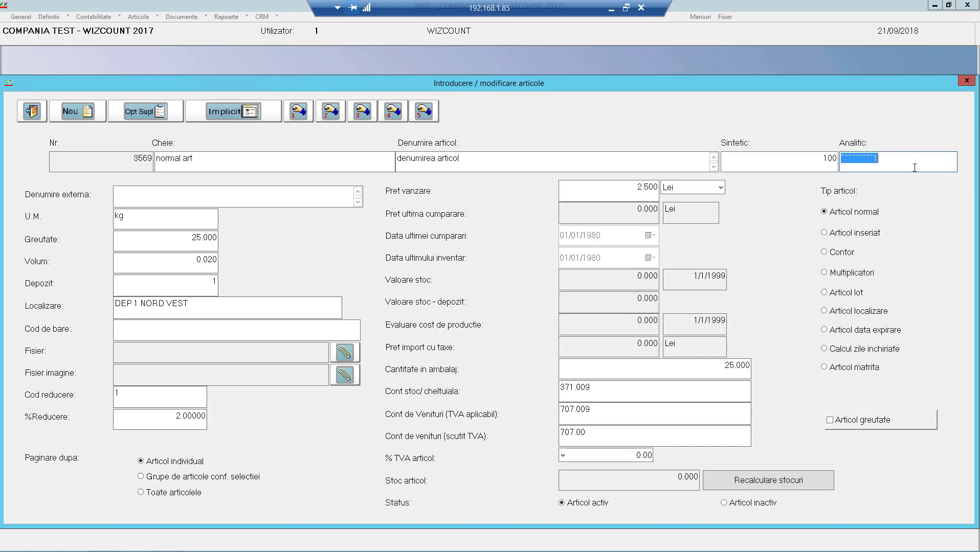
click(813, 164)
right_click(813, 164)
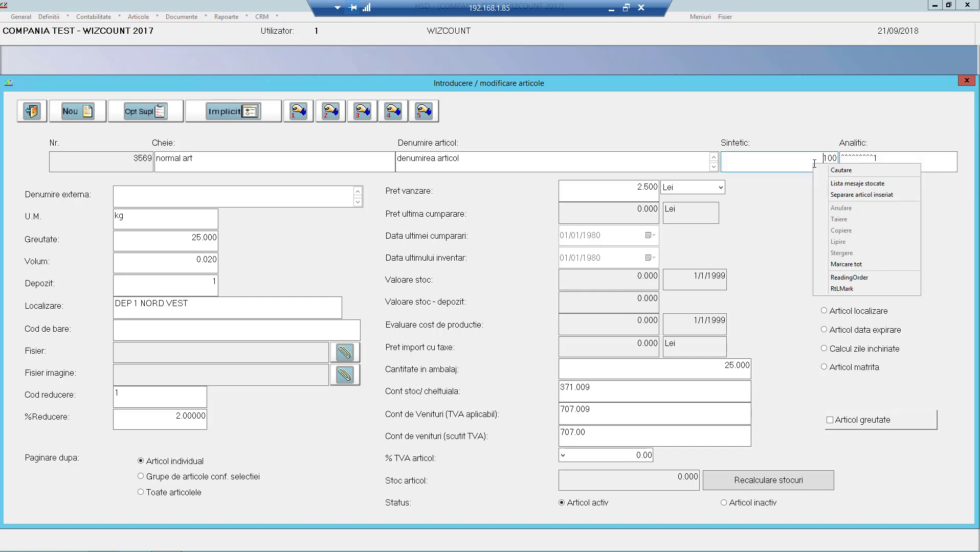
click(784, 160)
double_click(831, 158)
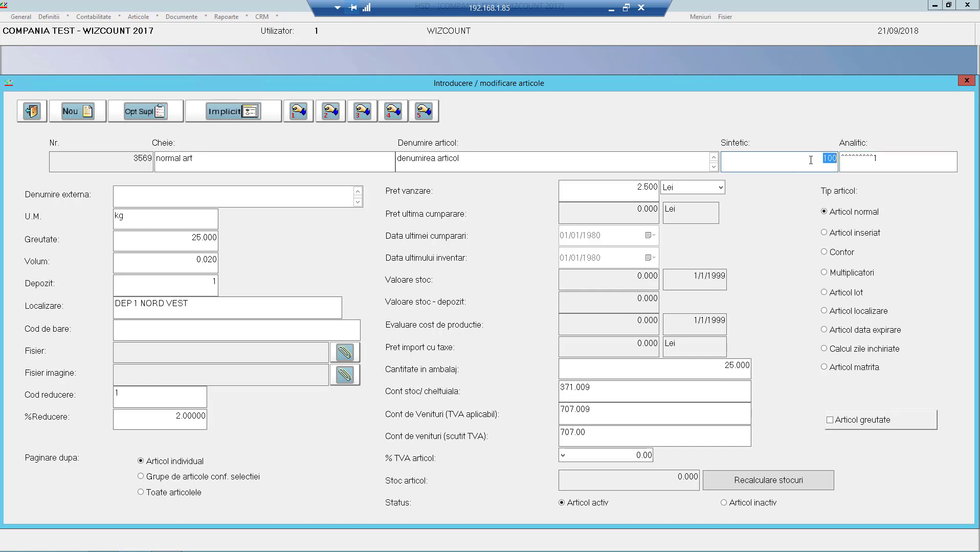
right_click(810, 159)
click(834, 167)
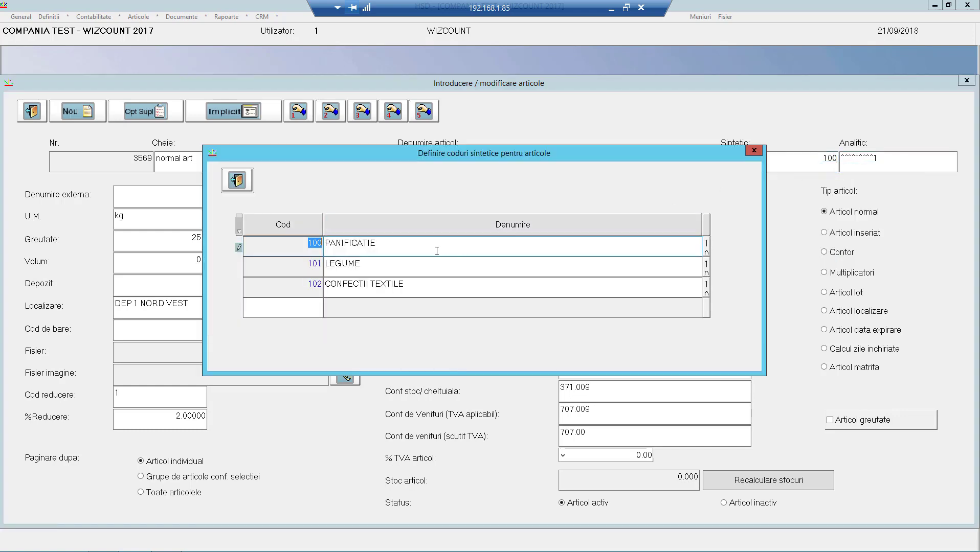
click(237, 180)
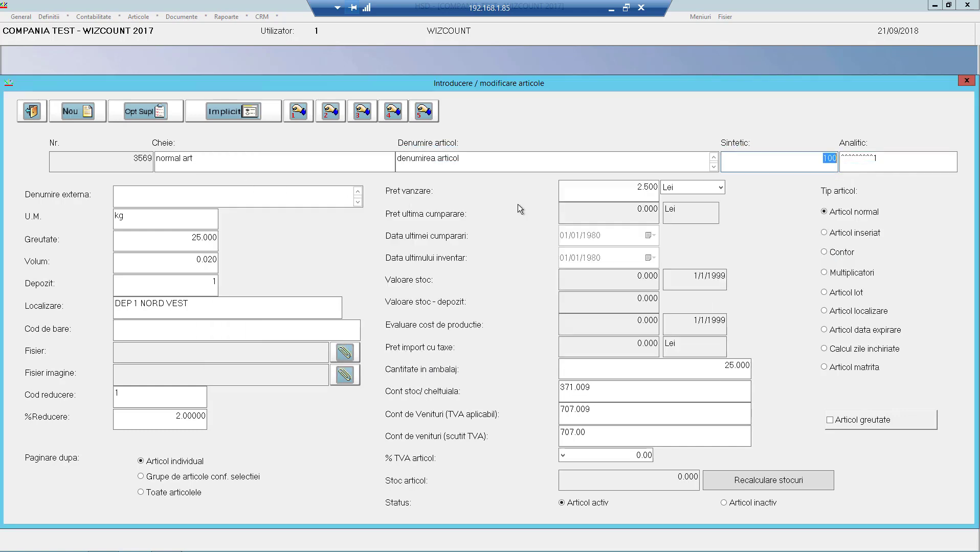
- Look up the analytic code field definitions for articles and return to the article form
click(887, 159)
right_click(887, 159)
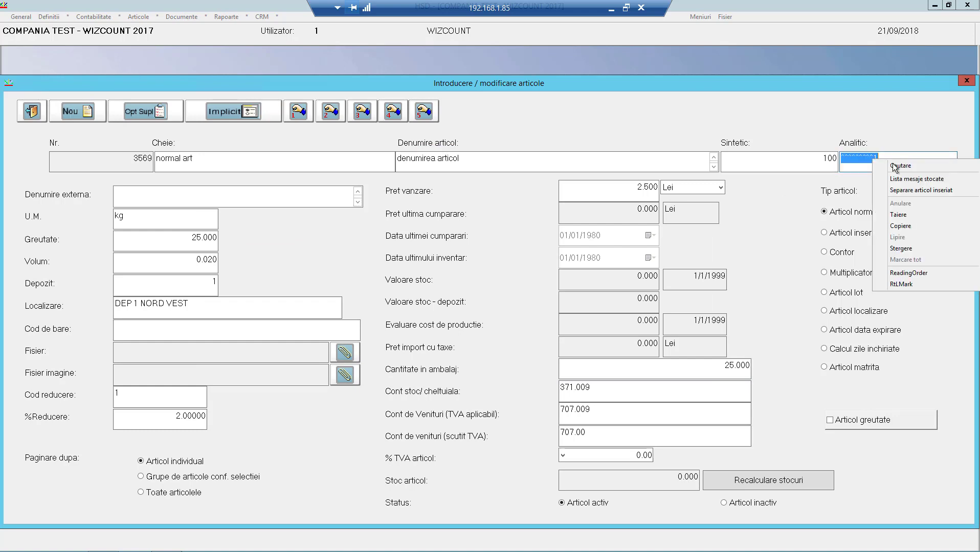
click(898, 167)
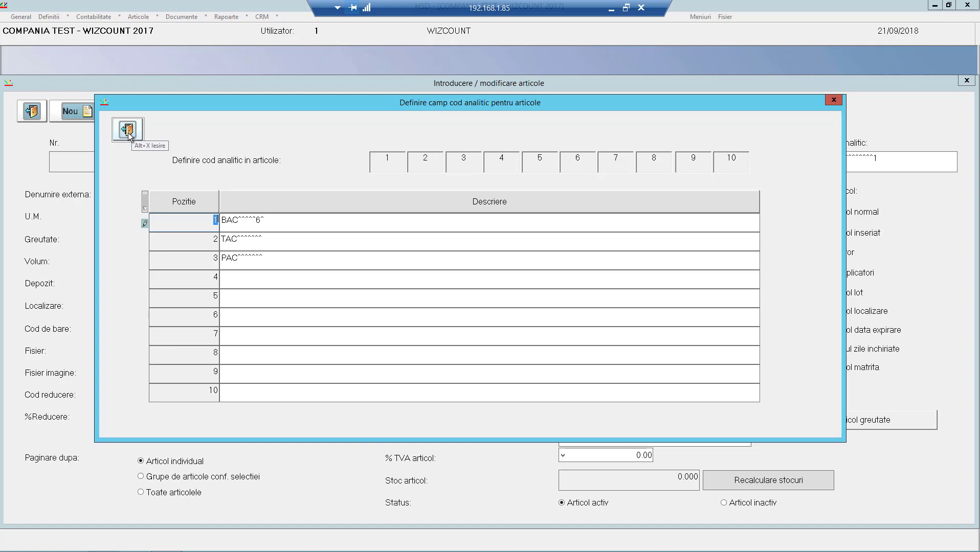
click(128, 130)
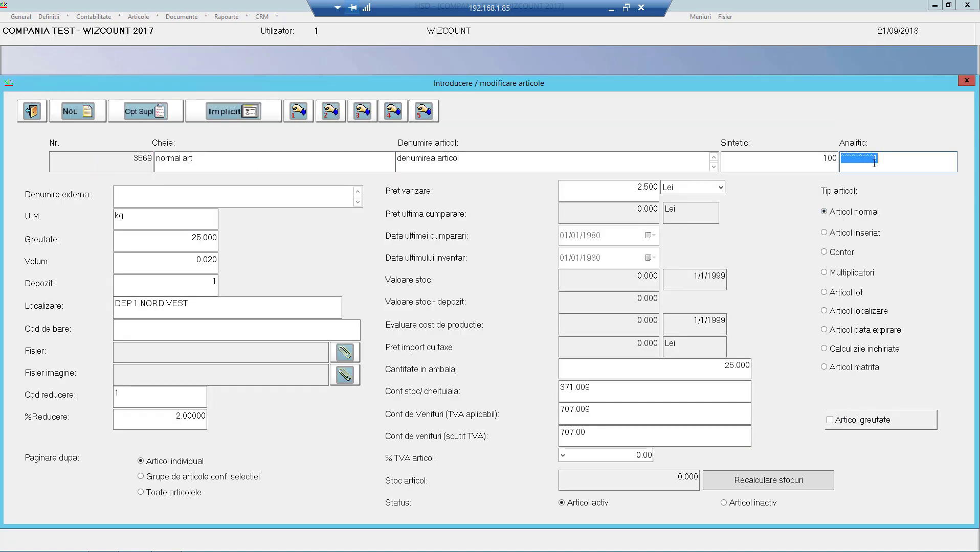
- Go through the article's external name, unit, weight, volume, warehouse, location, barcode, file, image and discount fields
click(184, 200)
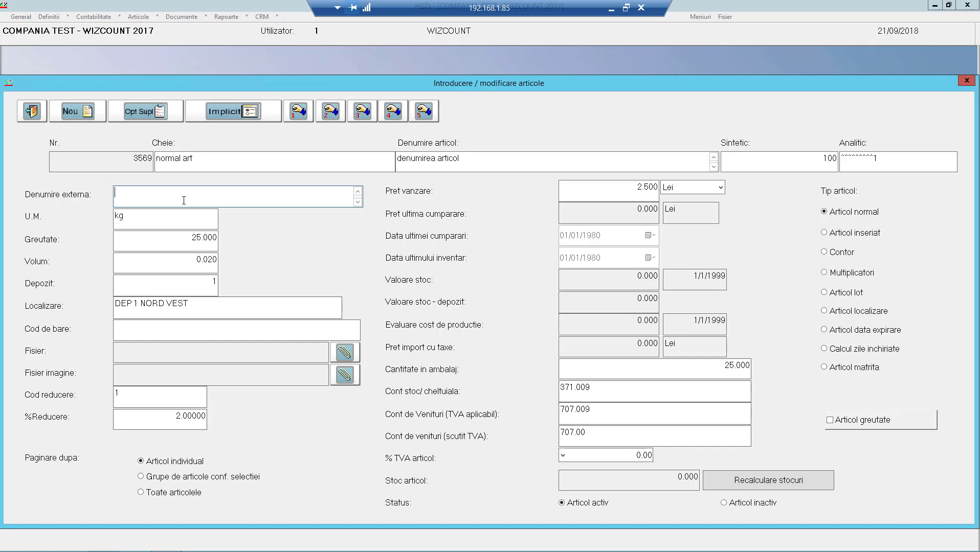
key(Tab)
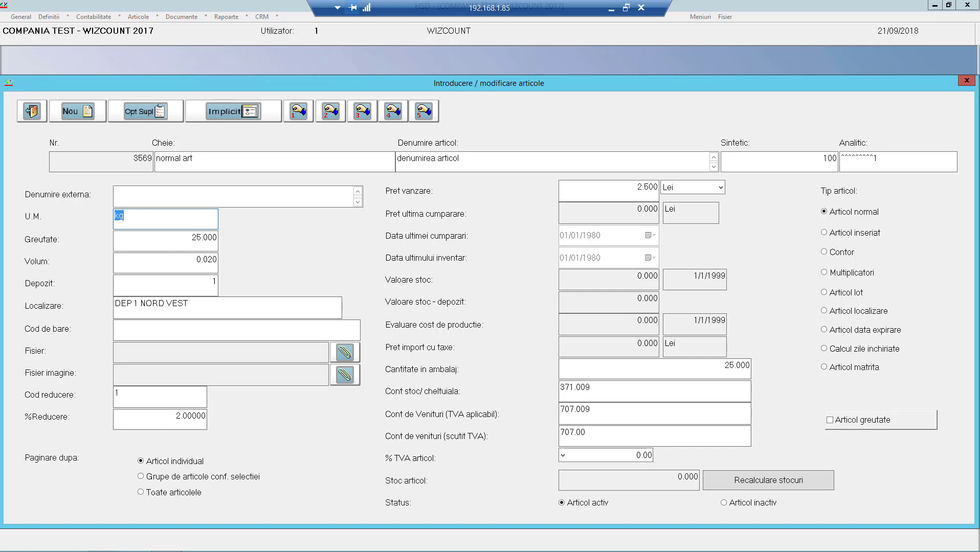
click(182, 239)
click(172, 267)
click(200, 285)
drag(146, 307, 65, 318)
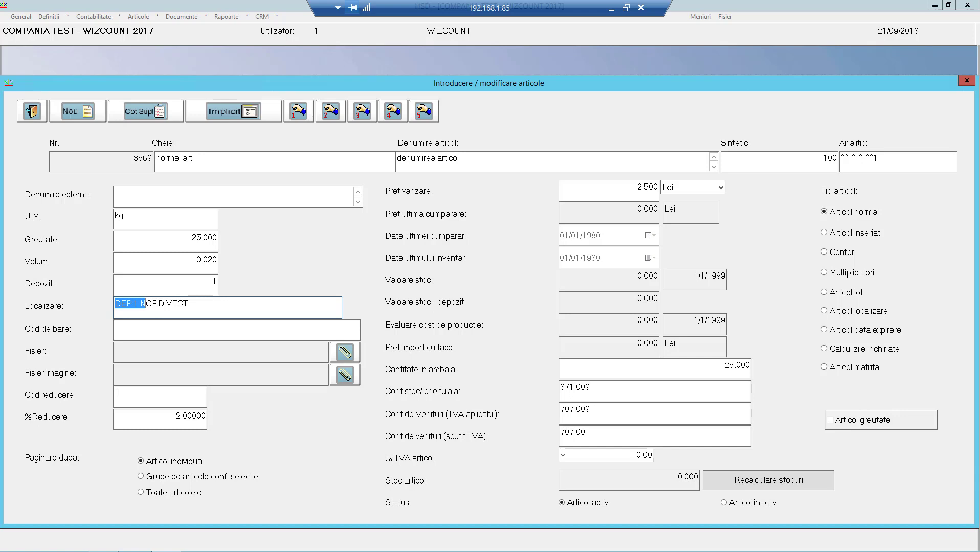
click(137, 334)
click(147, 348)
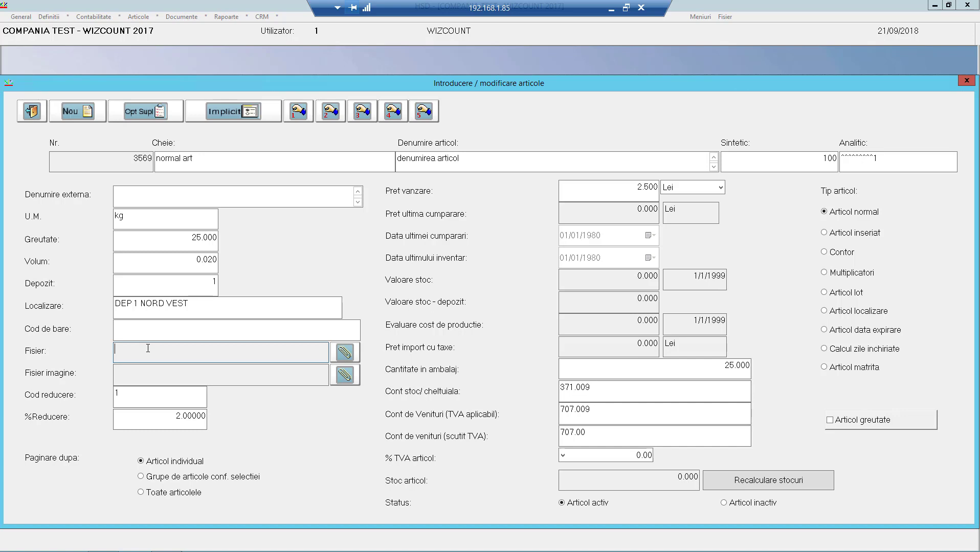
click(140, 373)
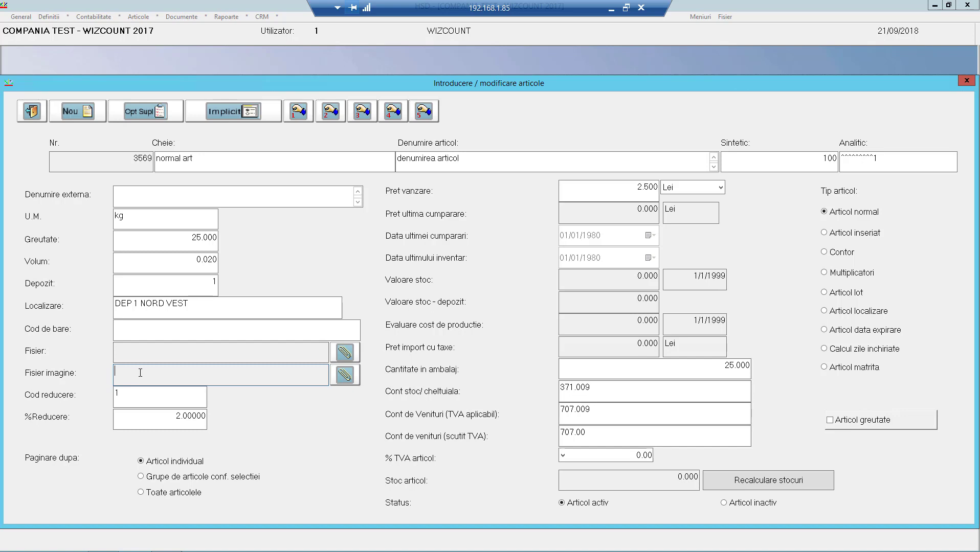
click(134, 402)
click(140, 416)
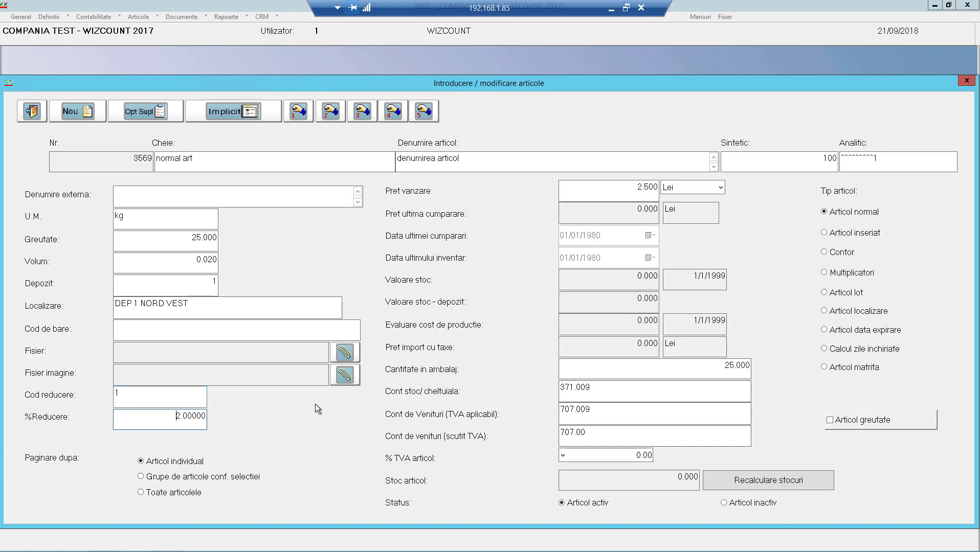
- Examine the article's sale price, last purchase price, production cost, import price and packaging quantity fields
click(617, 187)
click(606, 218)
click(592, 329)
click(628, 351)
click(608, 372)
- Check the article's stock/expense and revenue accounts, and set its VAT rate to 9.00%
click(628, 393)
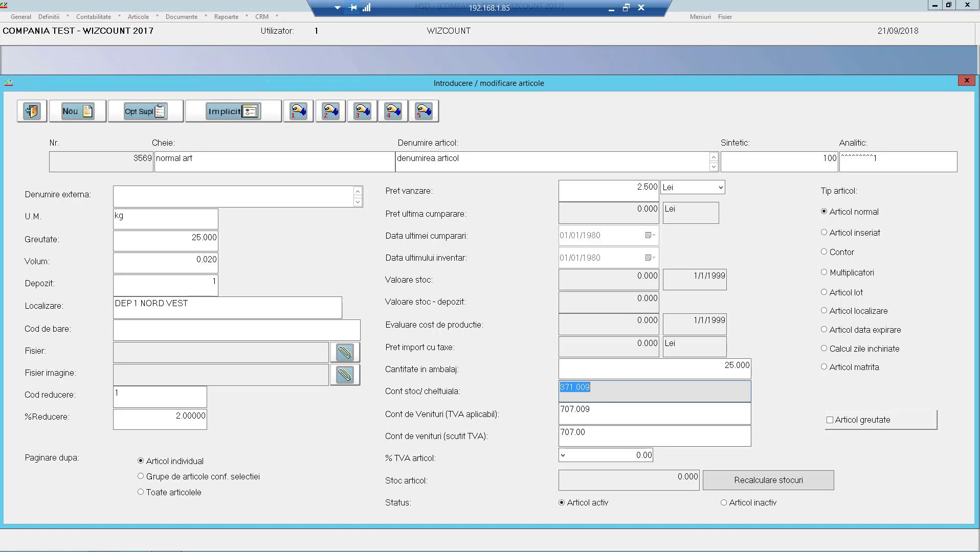
click(604, 411)
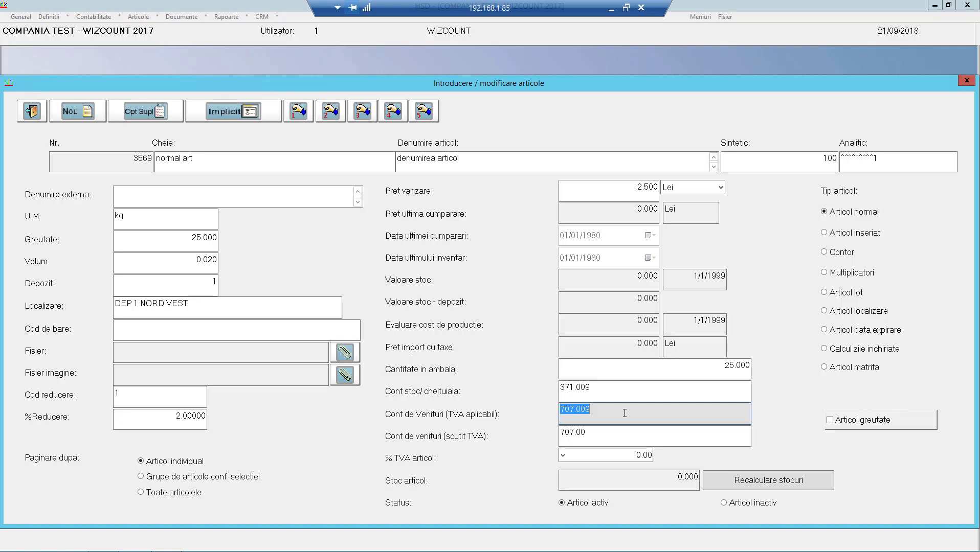
click(597, 435)
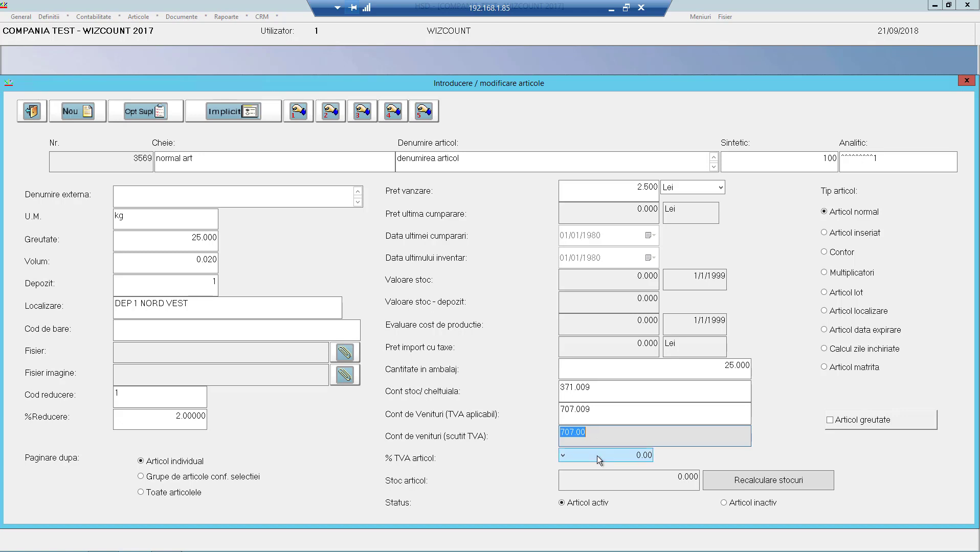
click(597, 456)
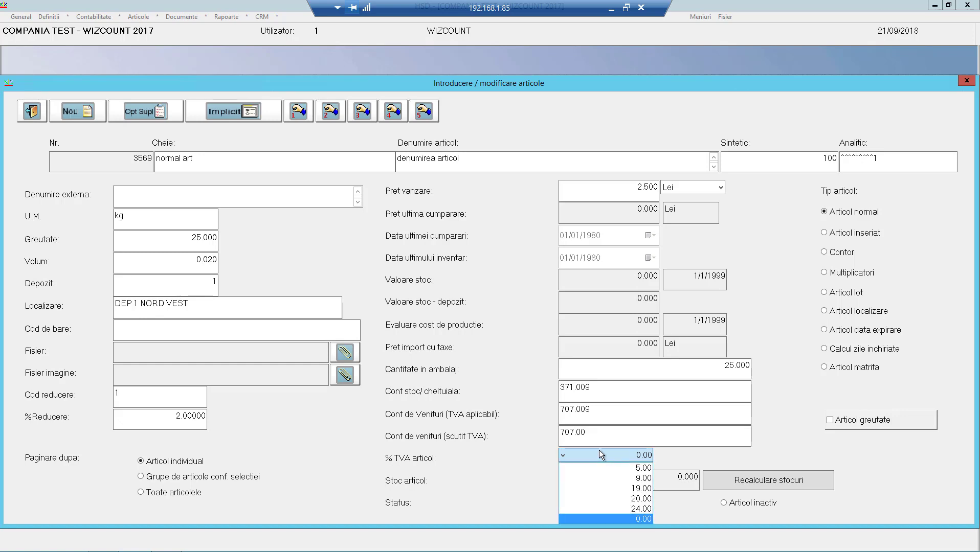
click(606, 479)
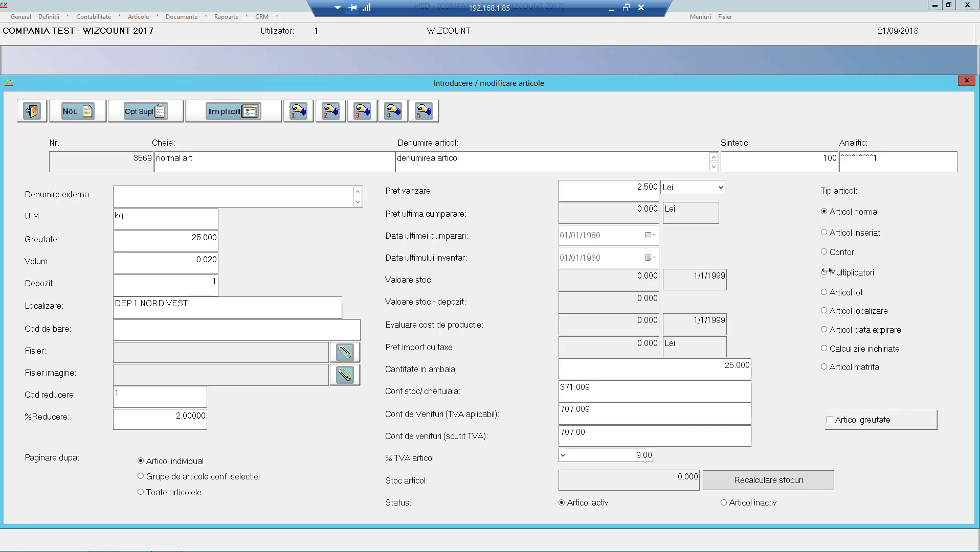
- Try to change the article type to Articol inseriat
click(827, 233)
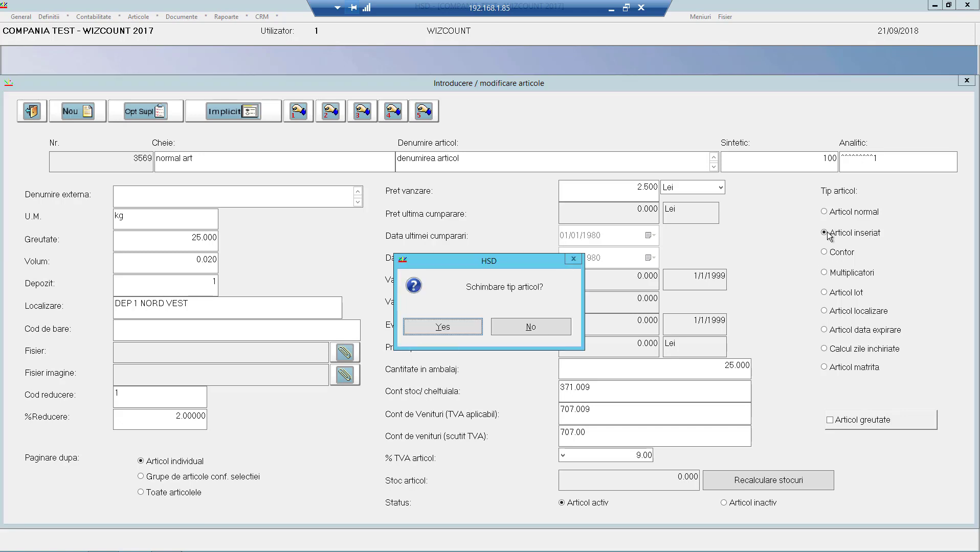
click(467, 330)
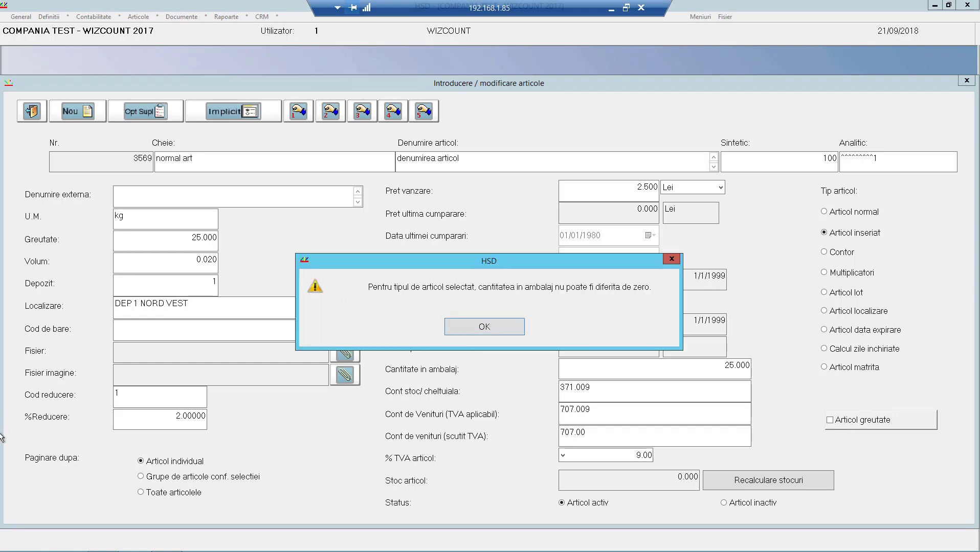
click(506, 331)
- Set the packaging quantity to 0.000 and change the article type to Articol inseriat
click(703, 375)
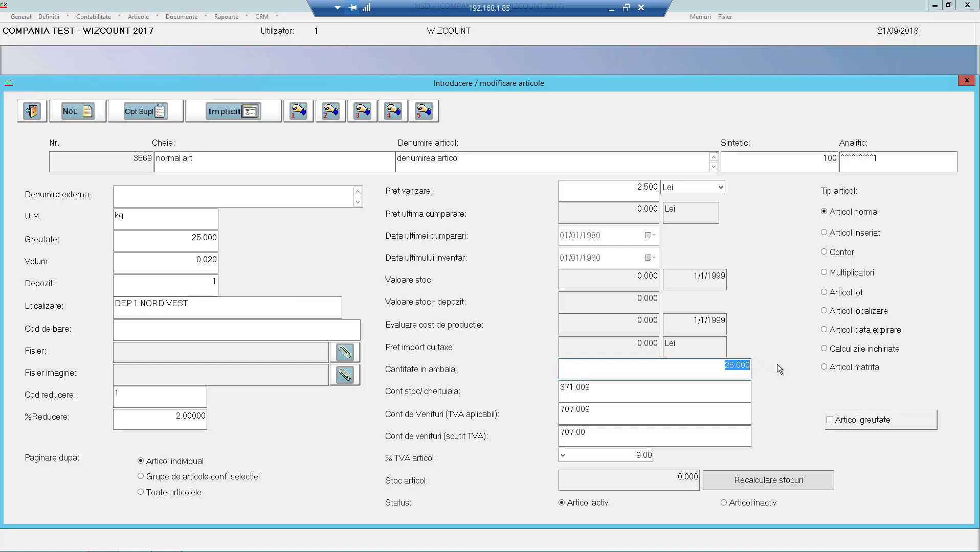
text(0.000)
click(738, 388)
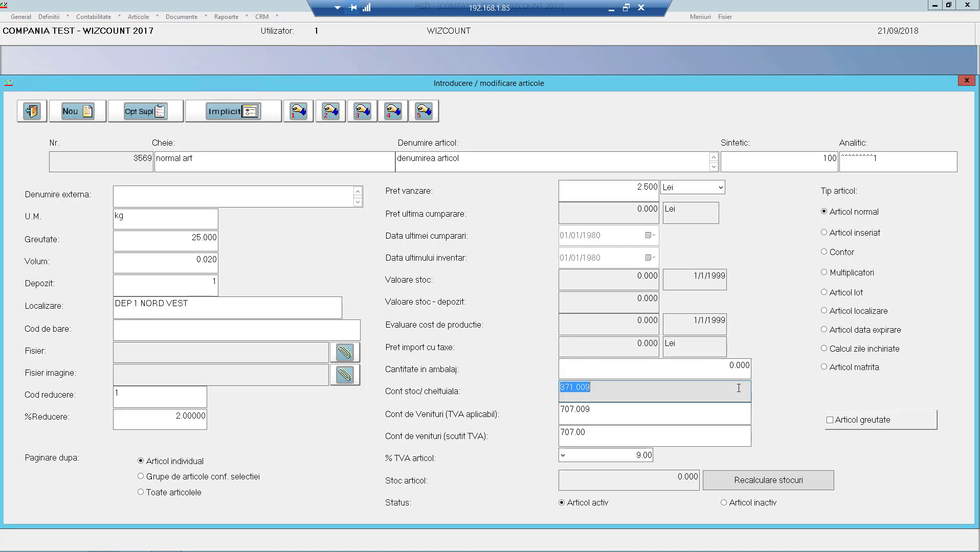
click(824, 233)
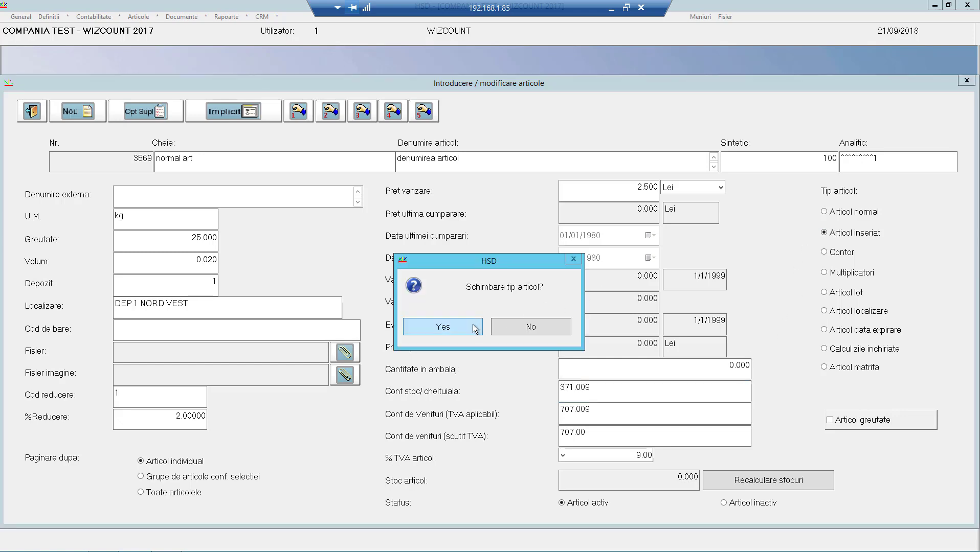
click(475, 330)
- Change the article type to Contor and, after that, to Multiplicatori, confirming both changes
click(832, 254)
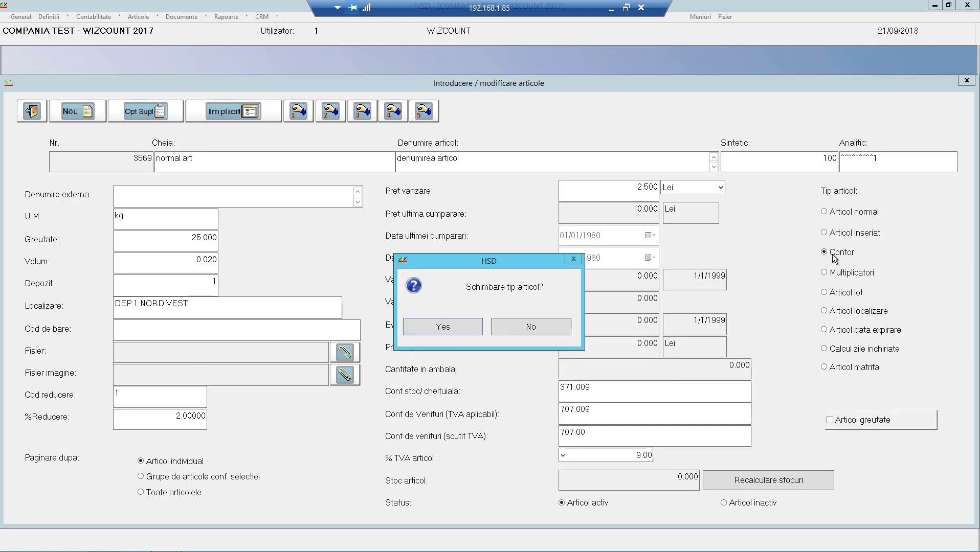
click(466, 330)
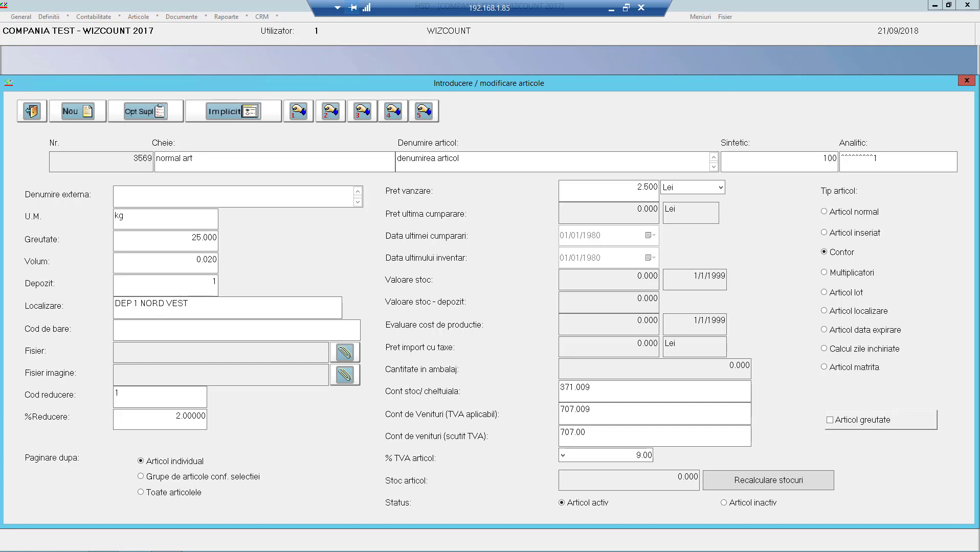
click(842, 274)
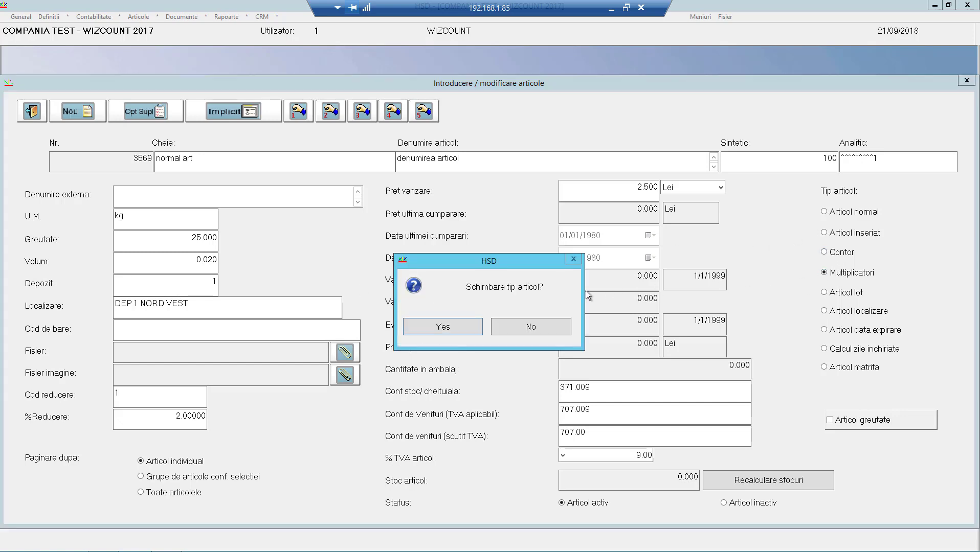
click(472, 327)
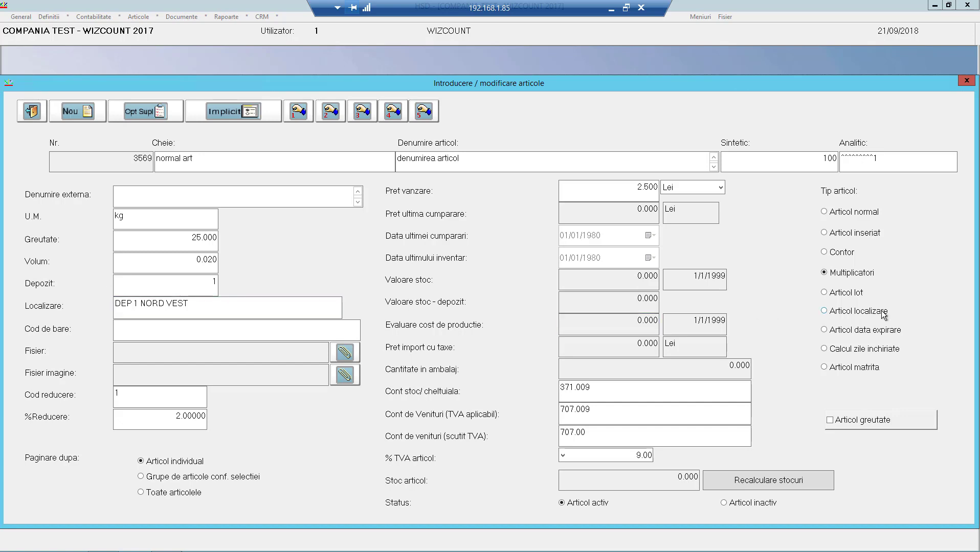
- Change the article type to Articol lot and, after that, to Articol localizare, confirming both changes
click(849, 293)
click(468, 328)
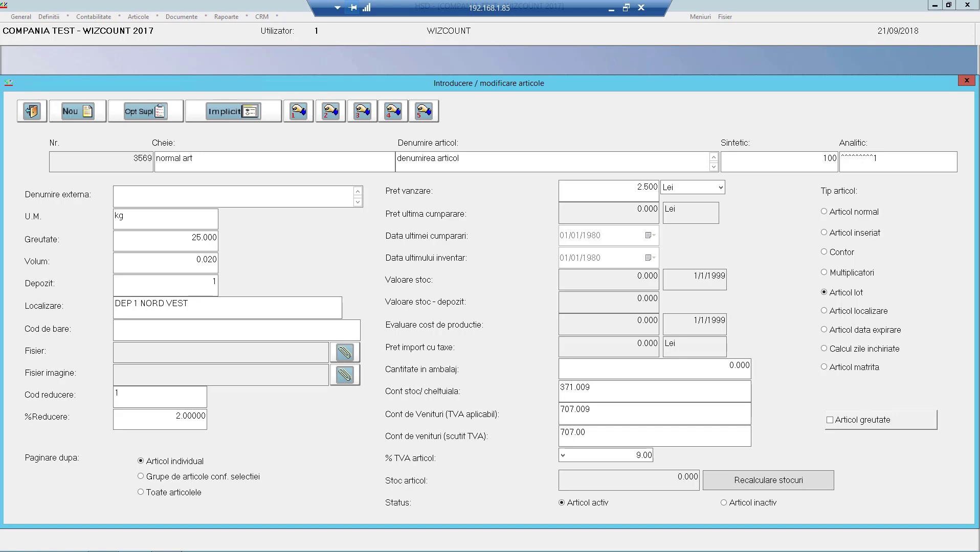
click(853, 311)
click(469, 326)
- Change the article type to Articol data expirare and, after that, to Calcul zile inchiriate, confirming both changes
click(828, 331)
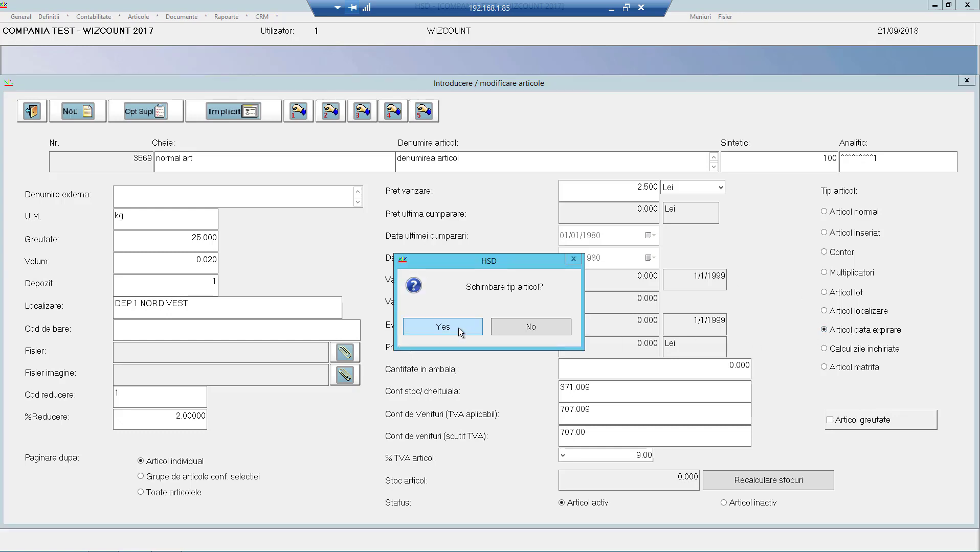
click(459, 328)
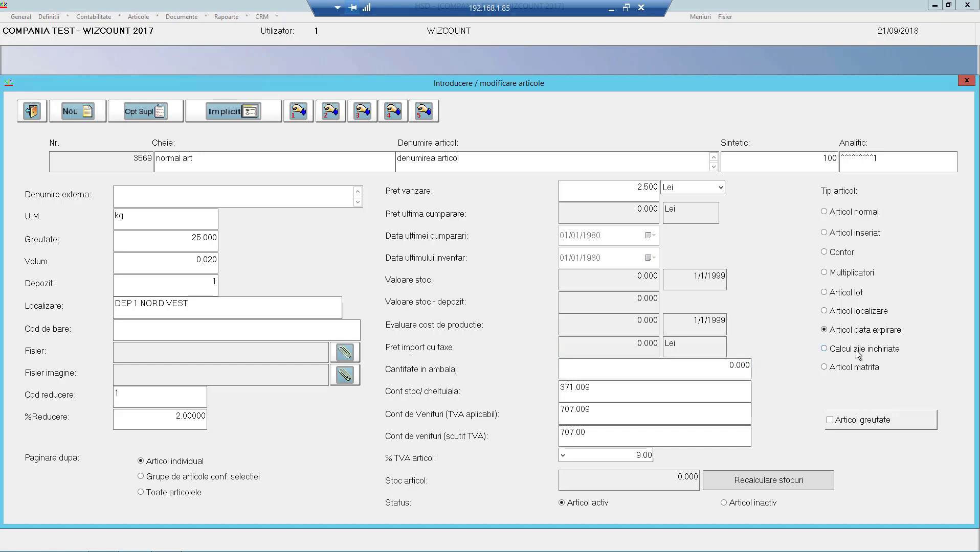
click(825, 350)
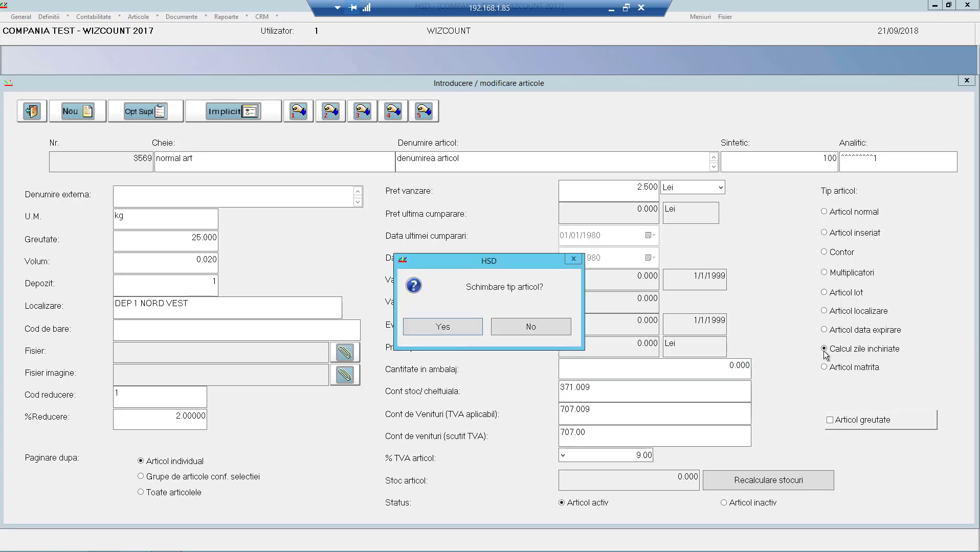
click(463, 326)
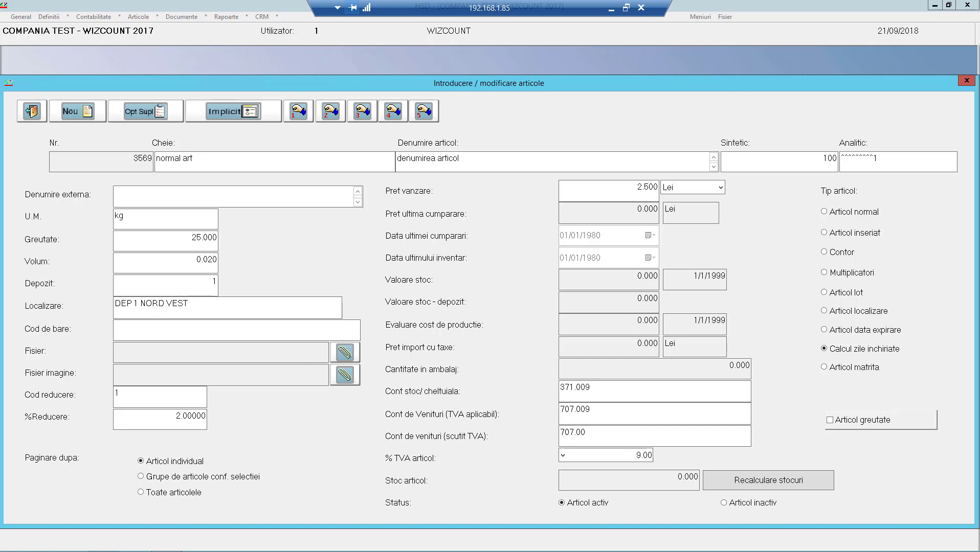
- Change the article type to Articol matrita, examine the matrix type and title fields in its definition, and leave without defining a matrix
click(852, 369)
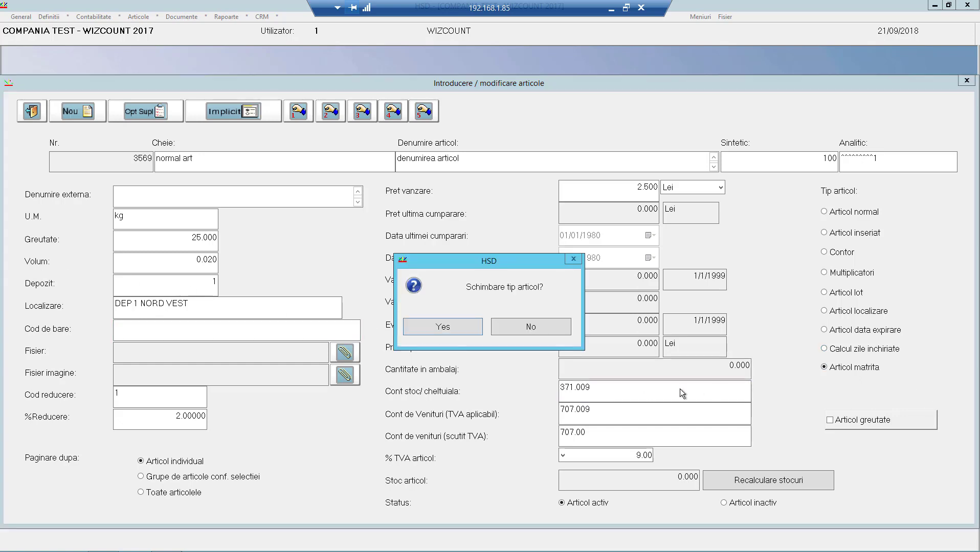
click(462, 326)
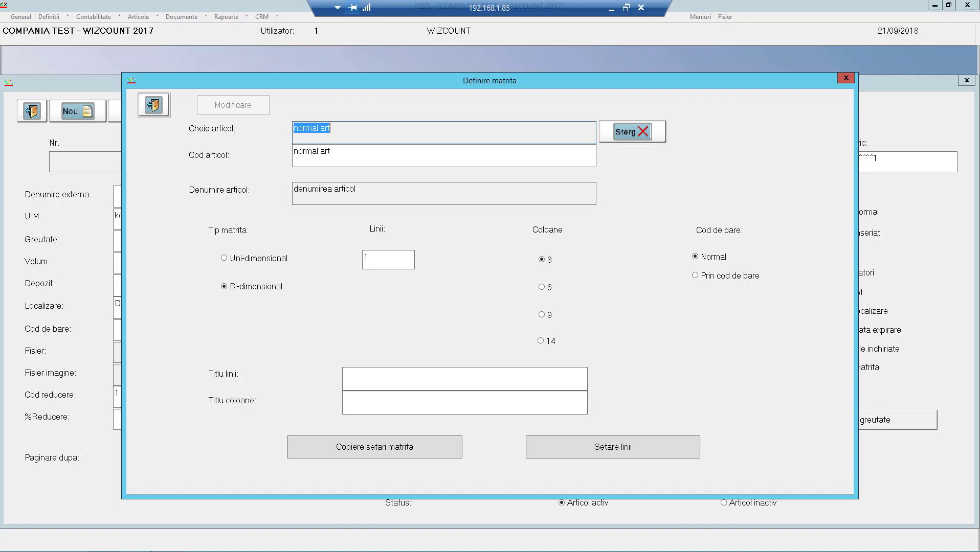
click(268, 263)
click(258, 288)
click(371, 379)
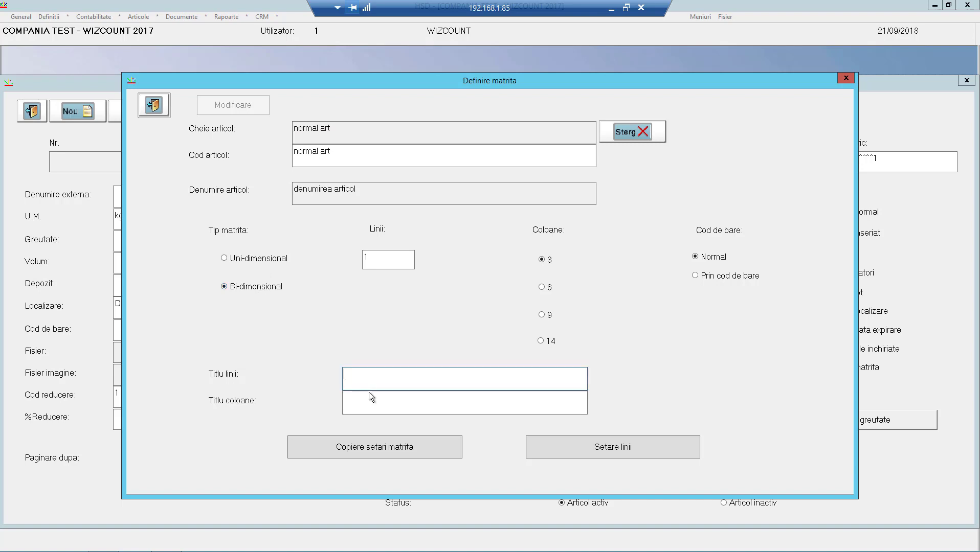
click(370, 400)
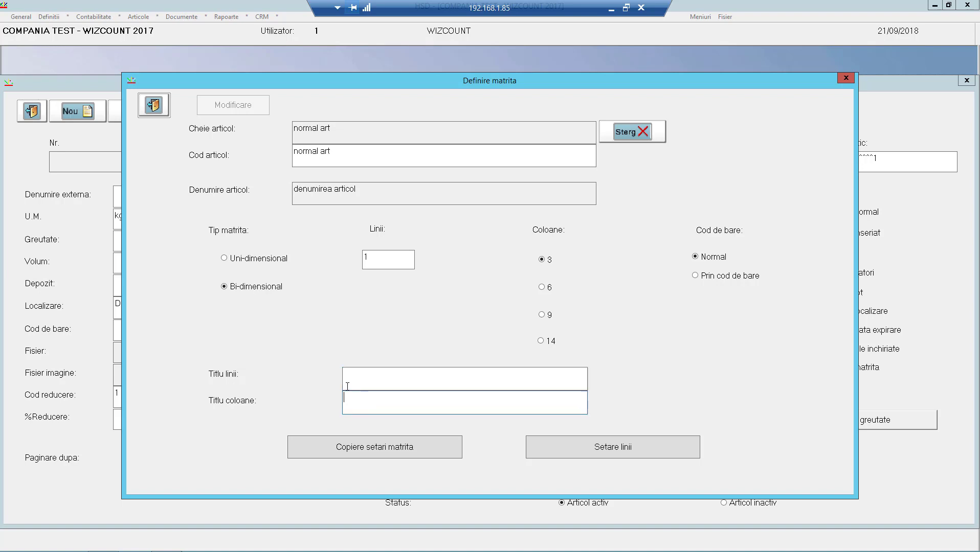
click(154, 106)
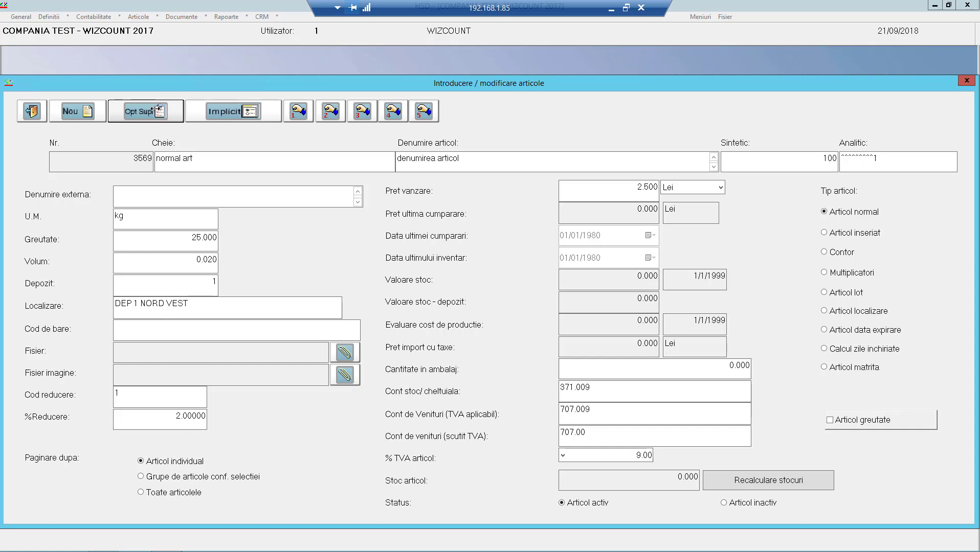
- Open the article's Informatii Aprovizionare and examine the minimum purchase quantity, customs tax, and maximum and minimum stock fields
click(139, 111)
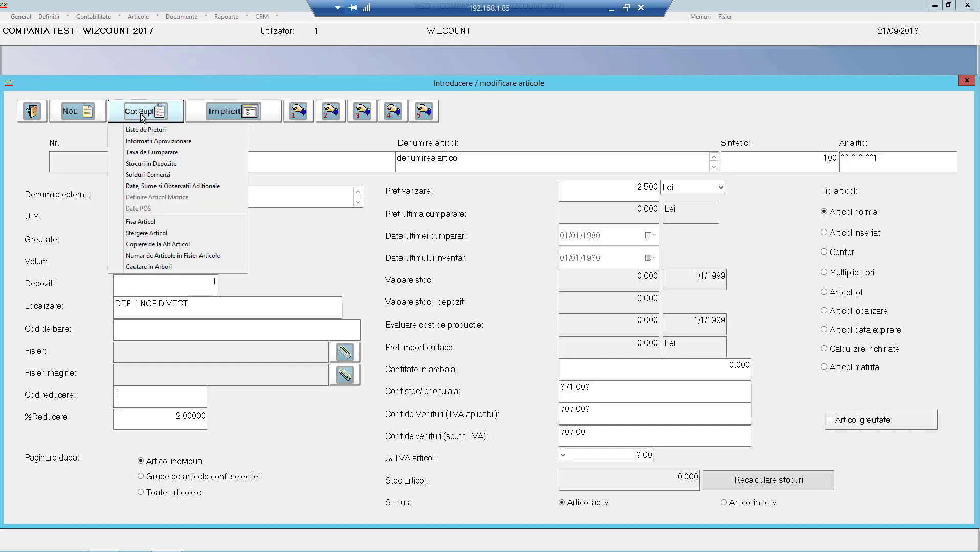
click(165, 143)
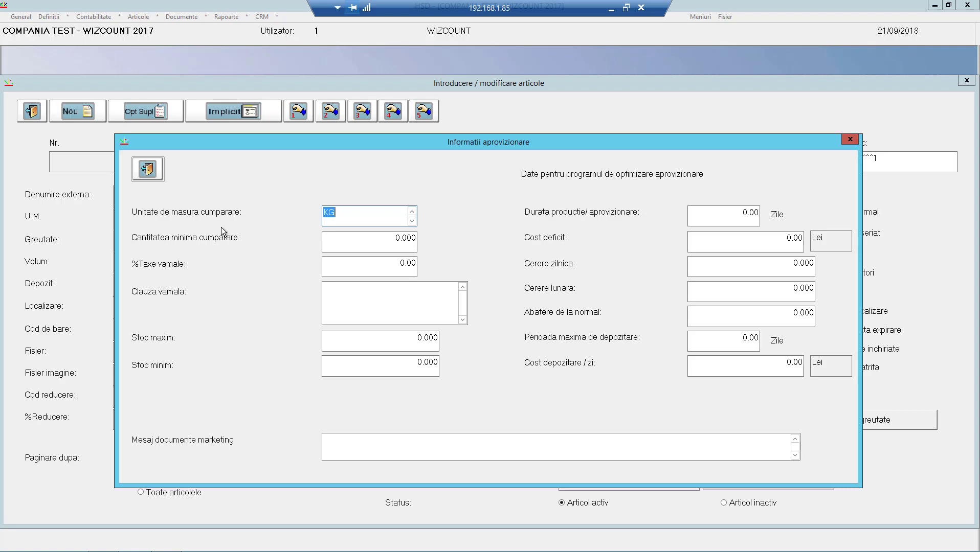
click(346, 246)
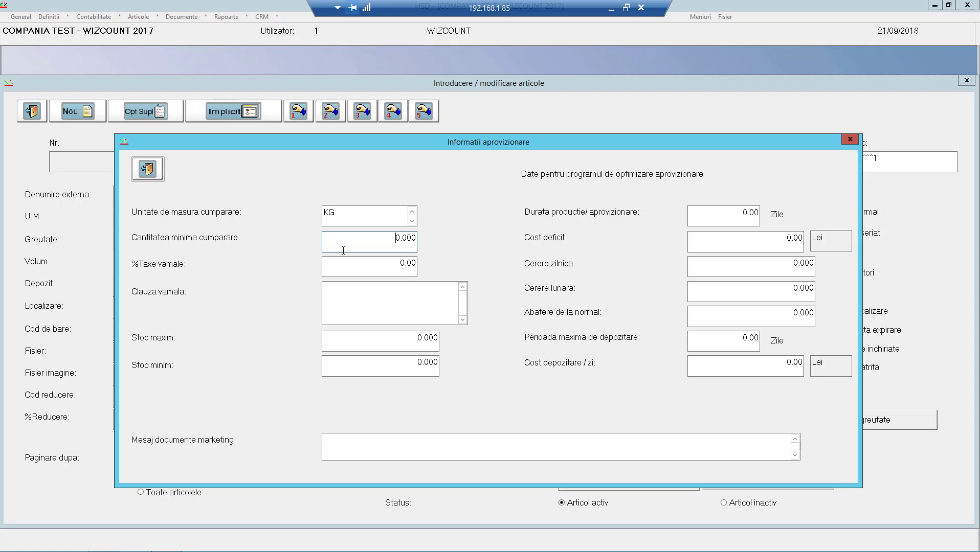
click(343, 263)
click(394, 337)
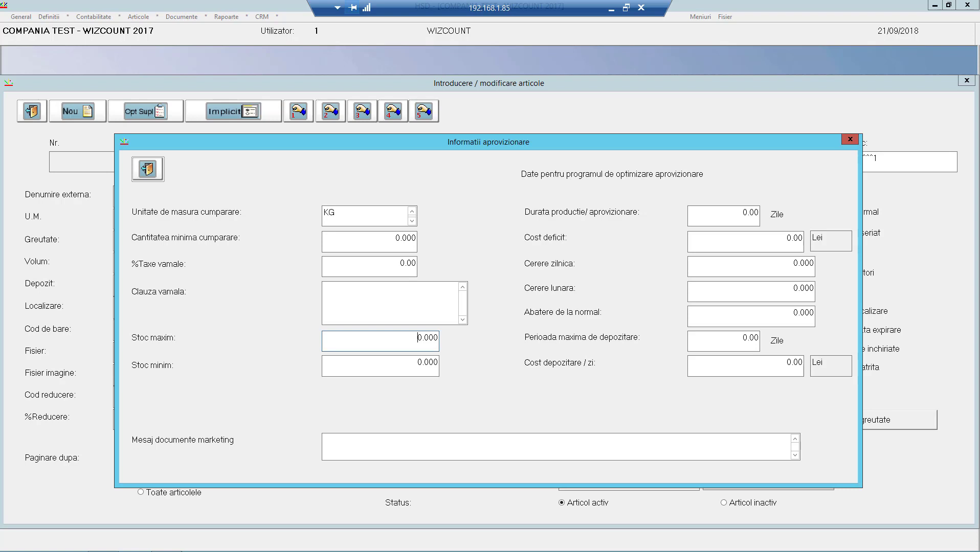
click(407, 367)
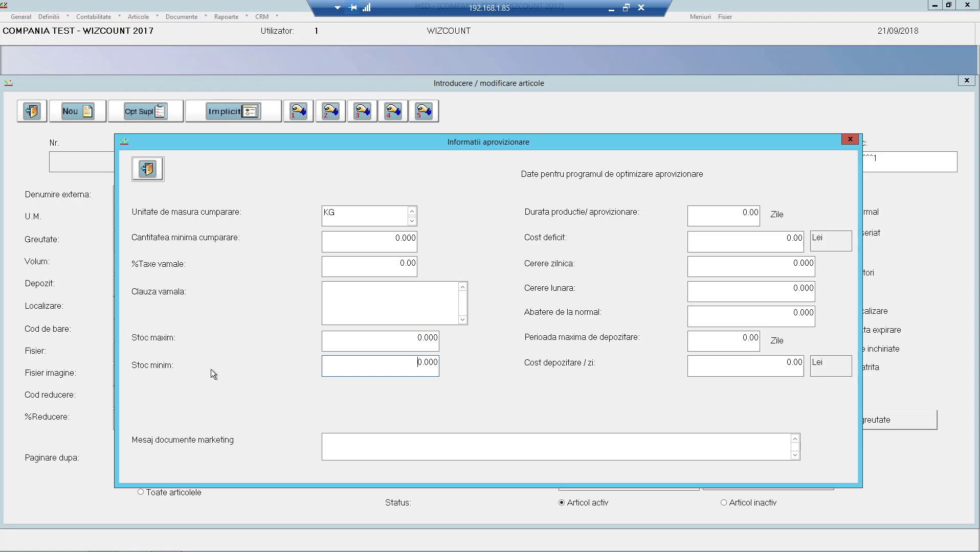
- Examine the supply optimization fields, from production duration and deficit cost to storage period and daily storage cost, and close the supply information
click(723, 216)
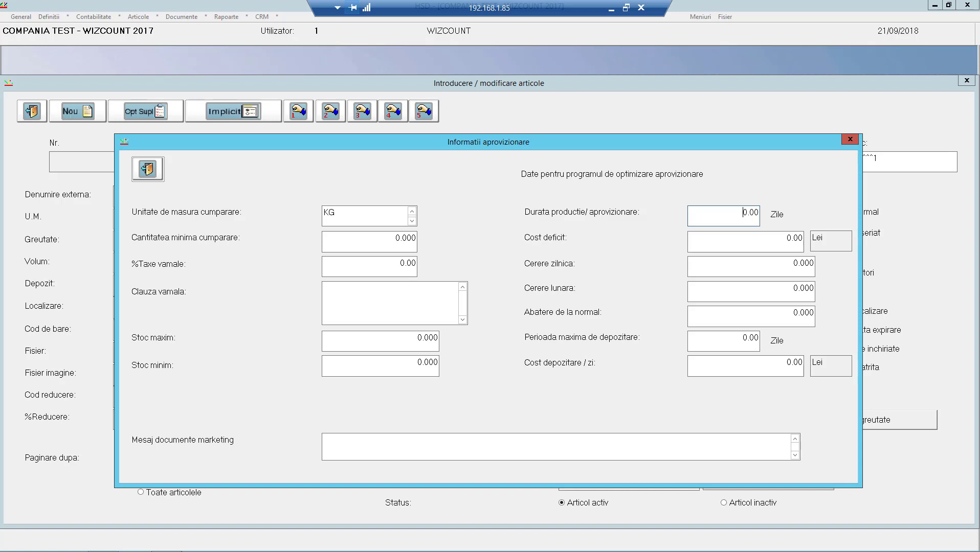
click(752, 246)
click(754, 267)
click(726, 294)
click(733, 317)
click(743, 345)
click(690, 363)
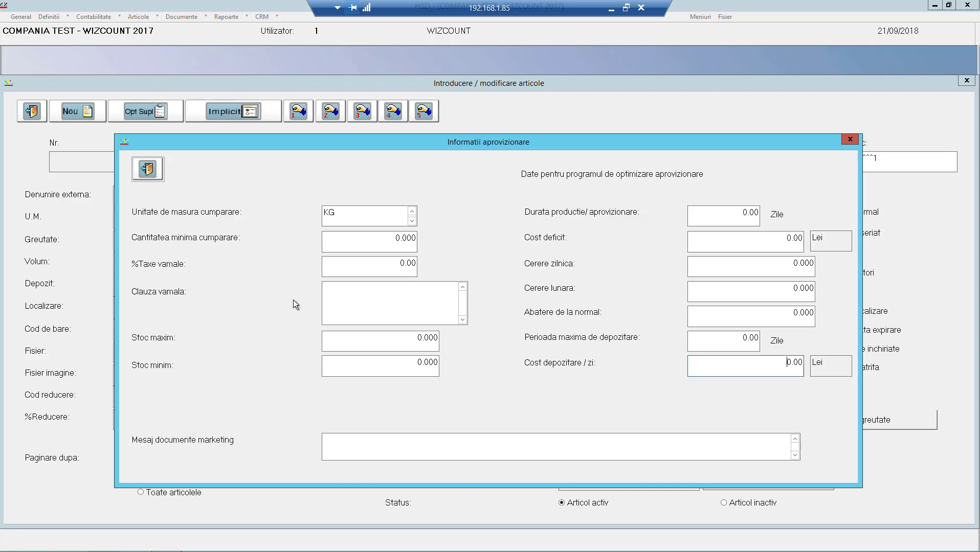
click(148, 168)
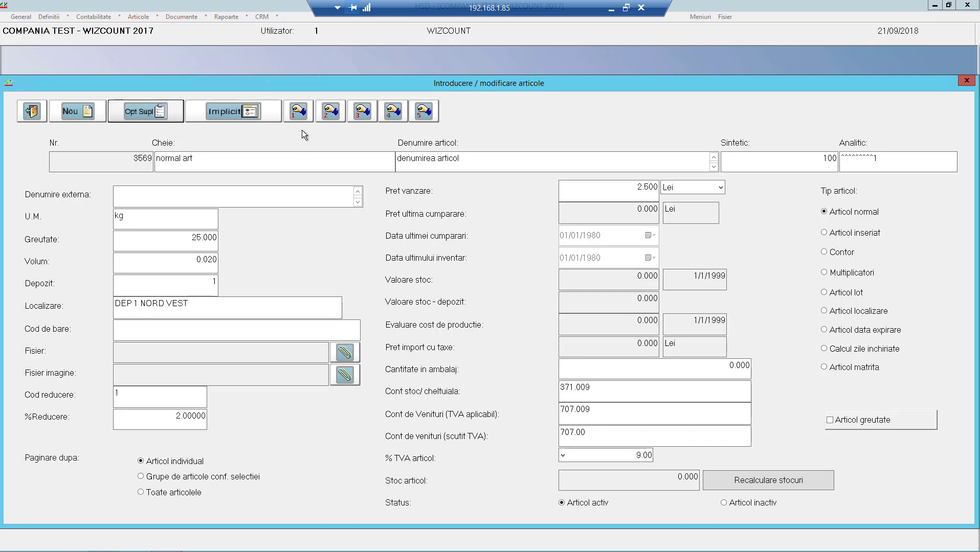
- Assign Liste de Preturi to shortcut button 1, and use it to view the article's price lists before closing them
right_click(296, 113)
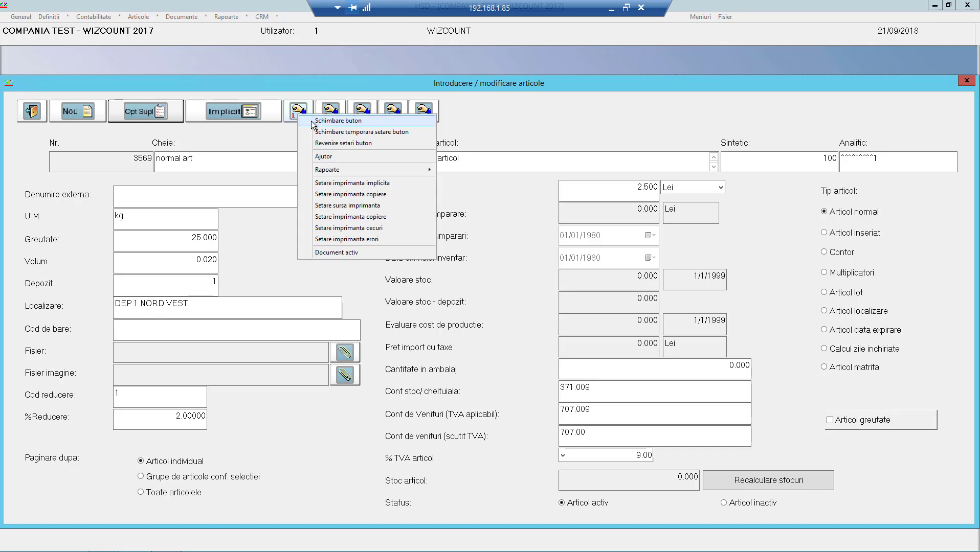
click(315, 122)
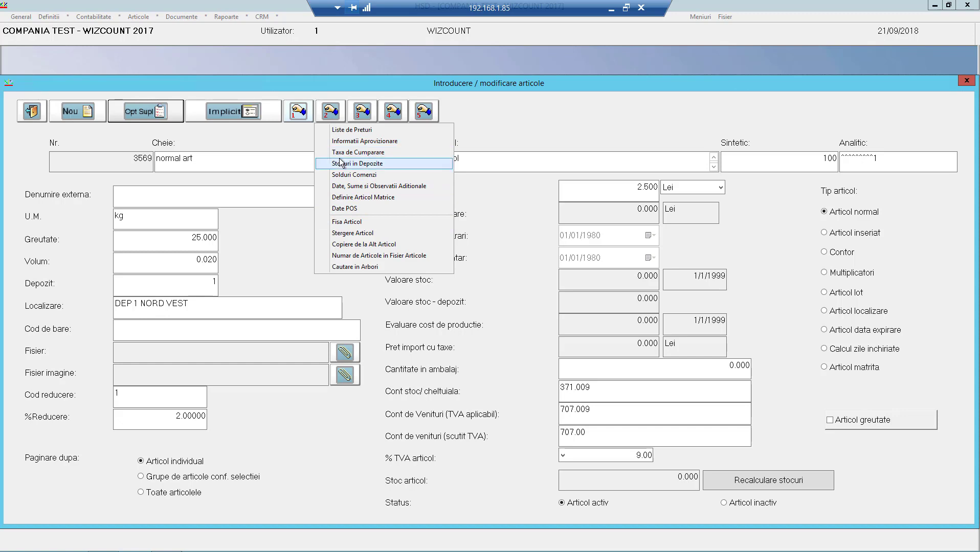
click(342, 131)
click(296, 112)
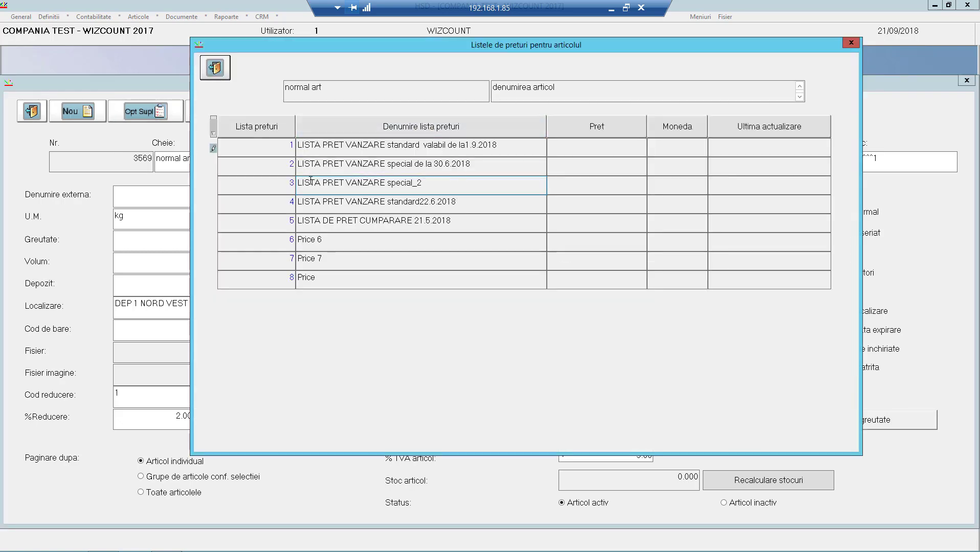
click(215, 68)
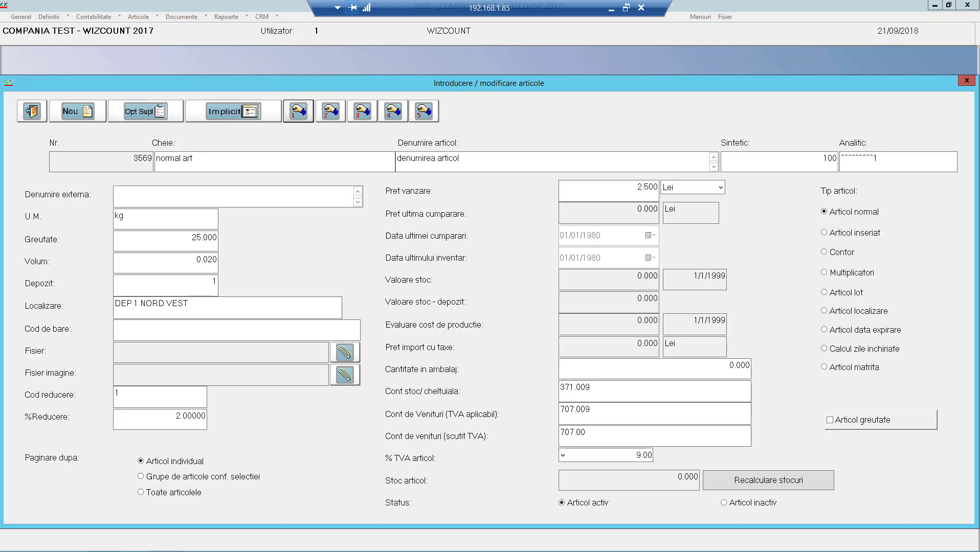
- View the selection criteria for paging through articles by group, and leave without applying a selection
click(195, 478)
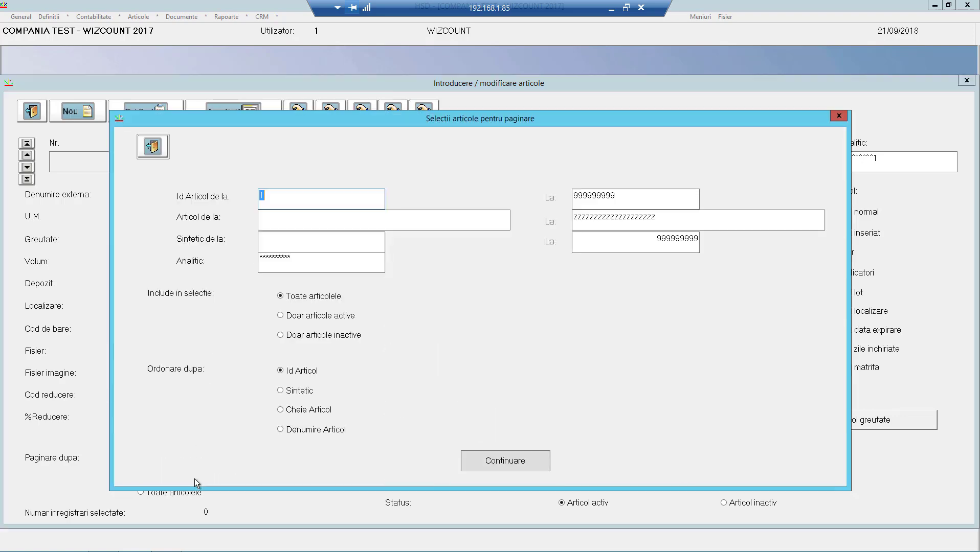
click(154, 147)
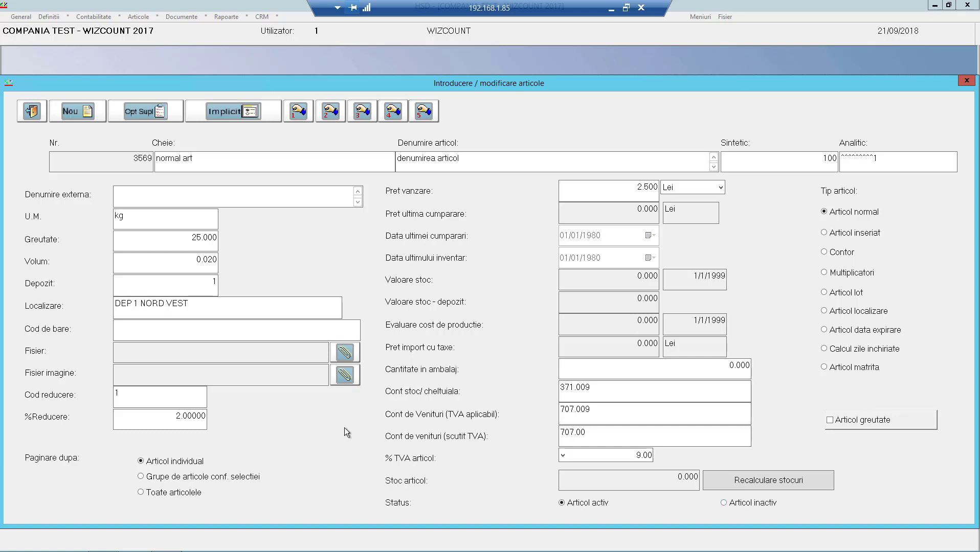
- Start a new article with the key t001 and name it tricou
key(Page_Down)
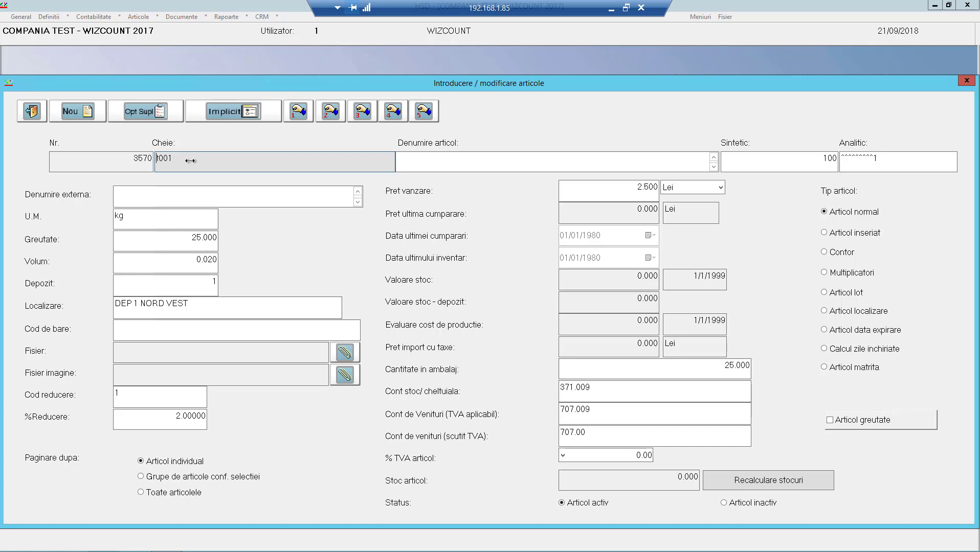
click(418, 164)
text(tr)
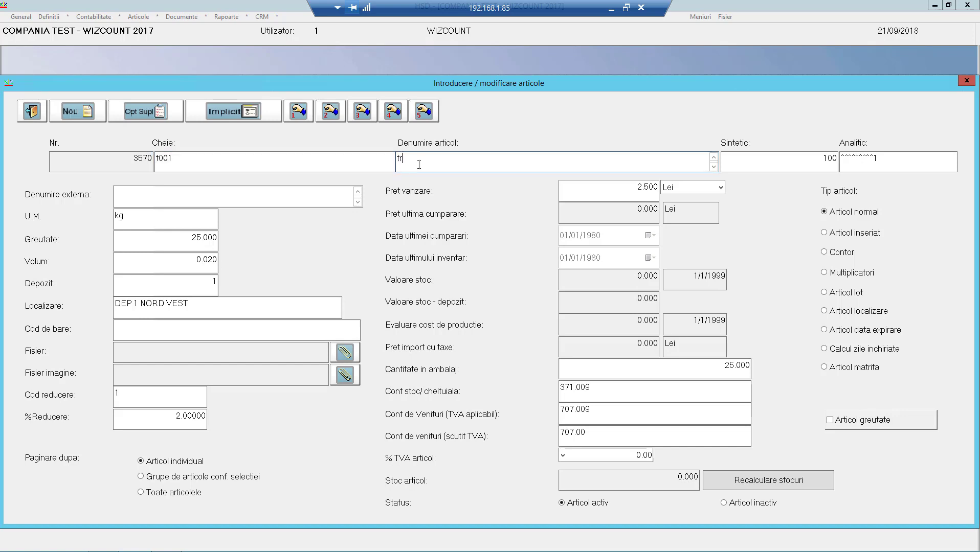
text(icou)
- Try to change the tricou article's type to Articol matrita
click(853, 368)
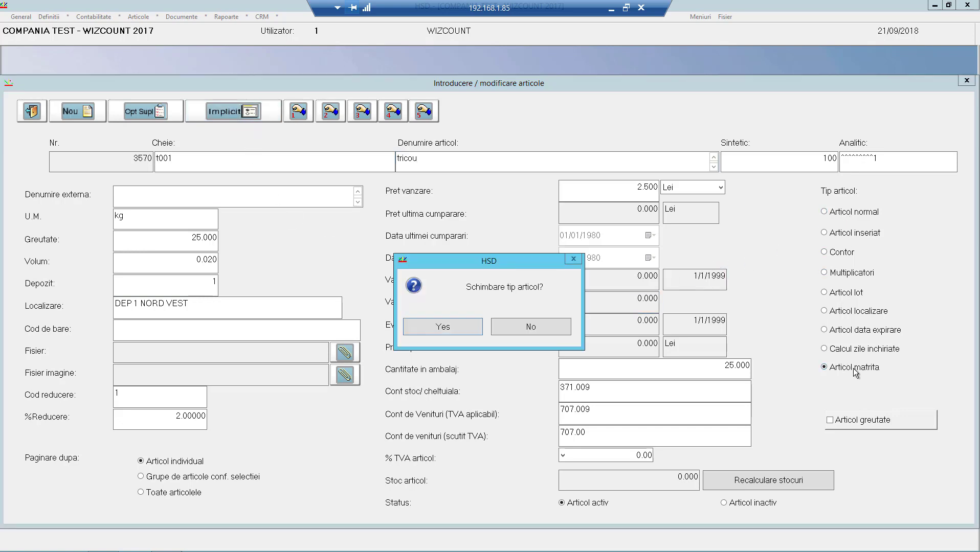
click(463, 326)
click(478, 328)
- Set the packaging quantity to 0.000 and change the article type to Articol matrita, confirming the change
key(Tab)
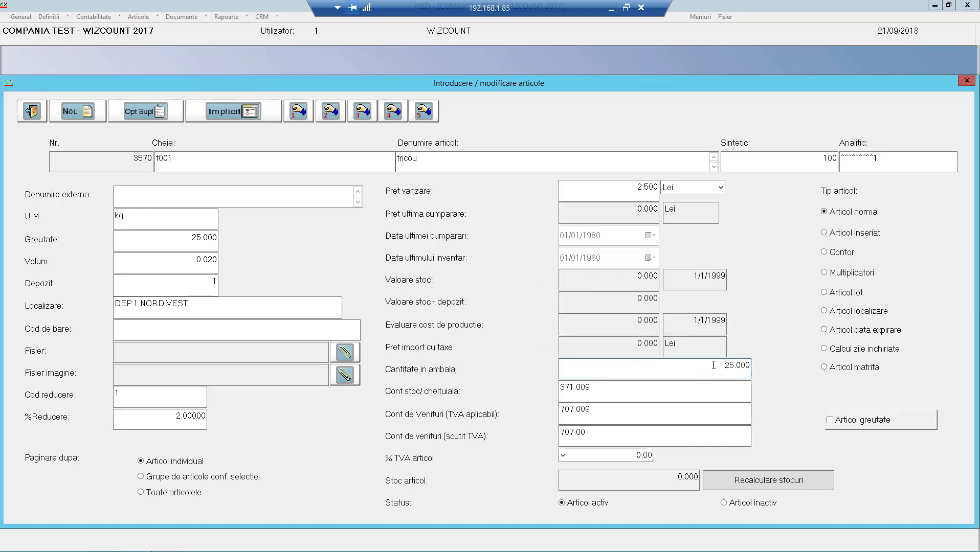
key(BackSpace)
click(844, 367)
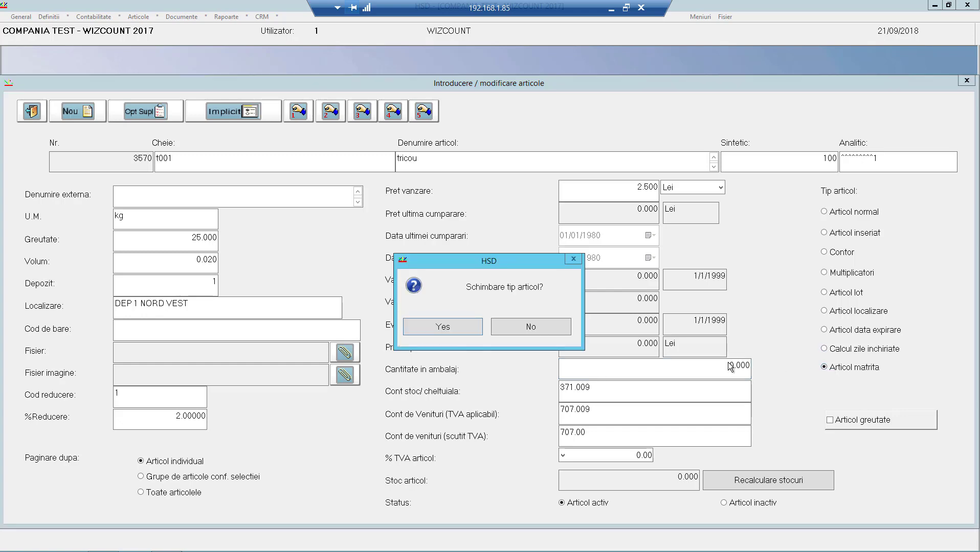
click(453, 327)
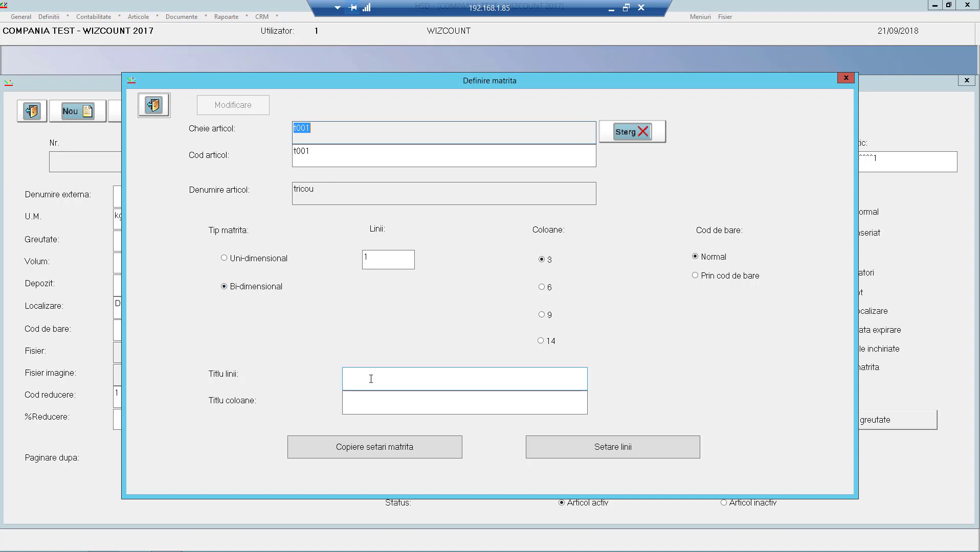
- In the matrix definition, set the line title to MARIME and the column title to CULOARE
click(425, 380)
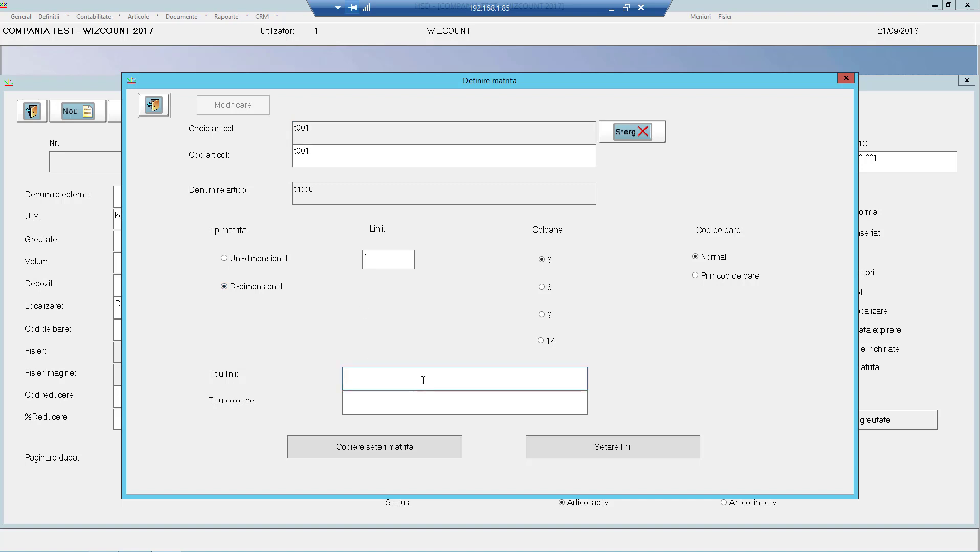
text(di)
key(BackSpace)
key(BackSpace)
text(D)
text(I)
key(BackSpace)
key(BackSpace)
text(MARIME)
click(399, 407)
text(Cl)
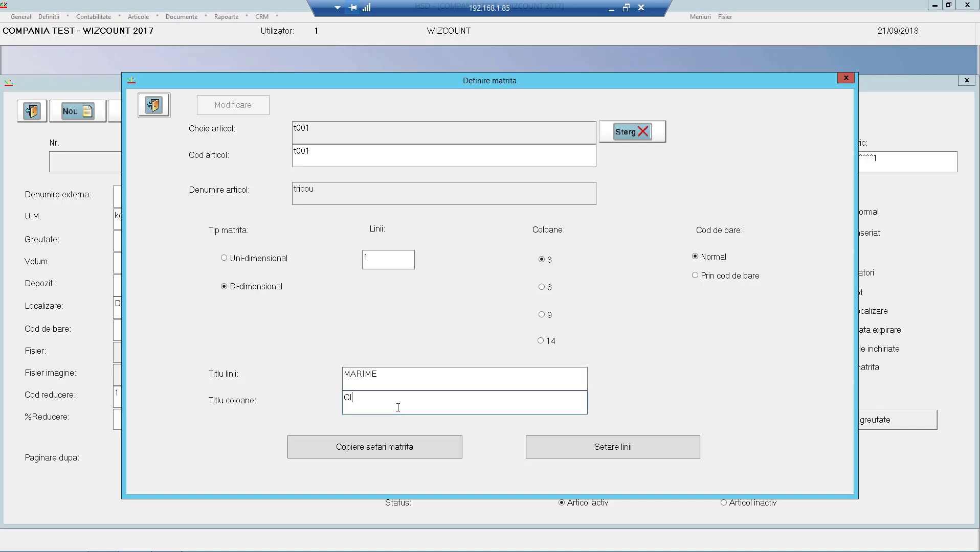
text(ULOARE)
- Define the first matrix line with the key L and the name 148 -158, and return to the article
click(590, 450)
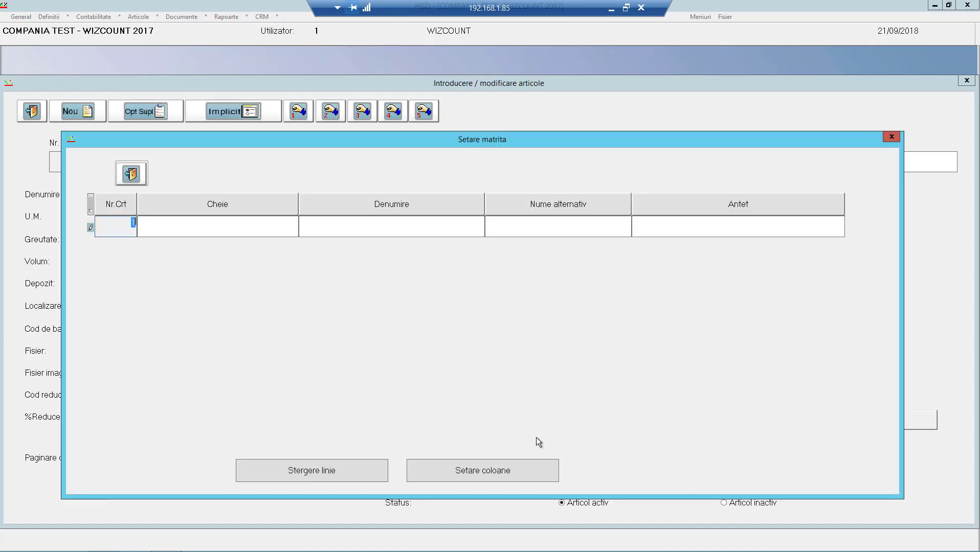
click(222, 223)
text(L)
click(363, 233)
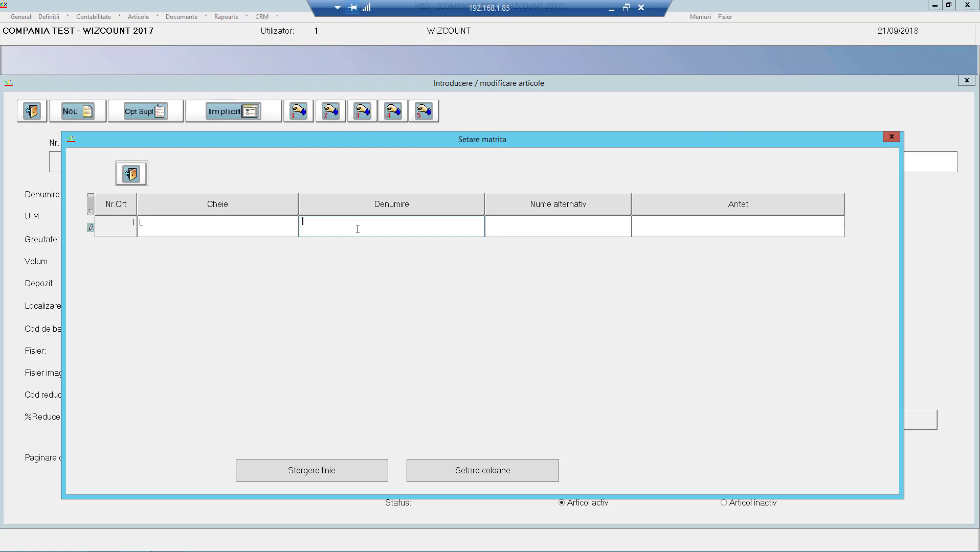
text(148 -158)
click(131, 174)
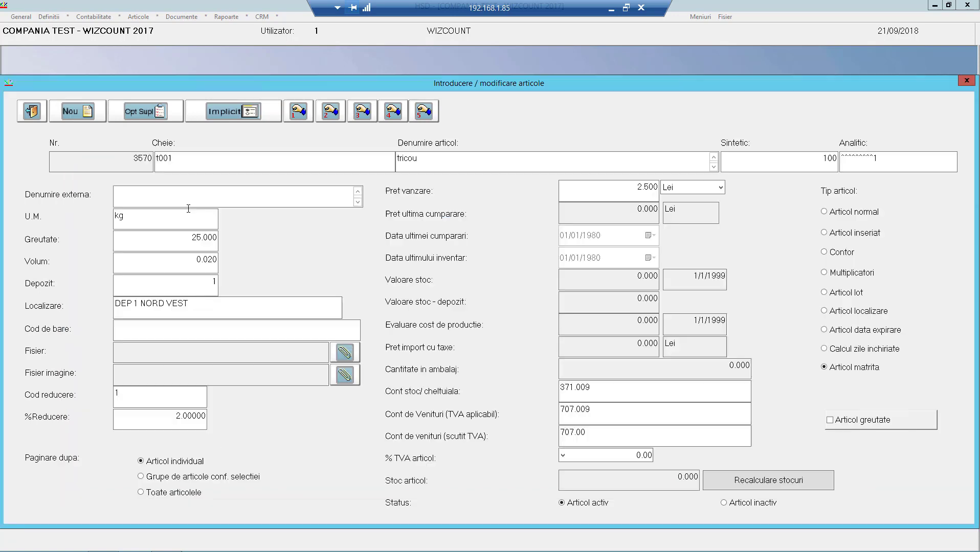
- Reopen the matrix definition of the tricou article and set its number of lines to 3
click(124, 105)
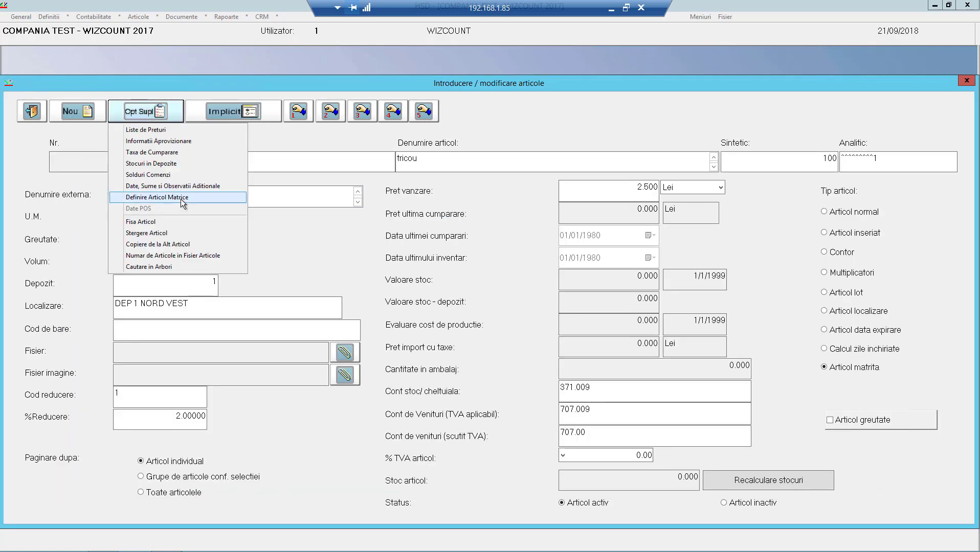
click(181, 199)
click(380, 260)
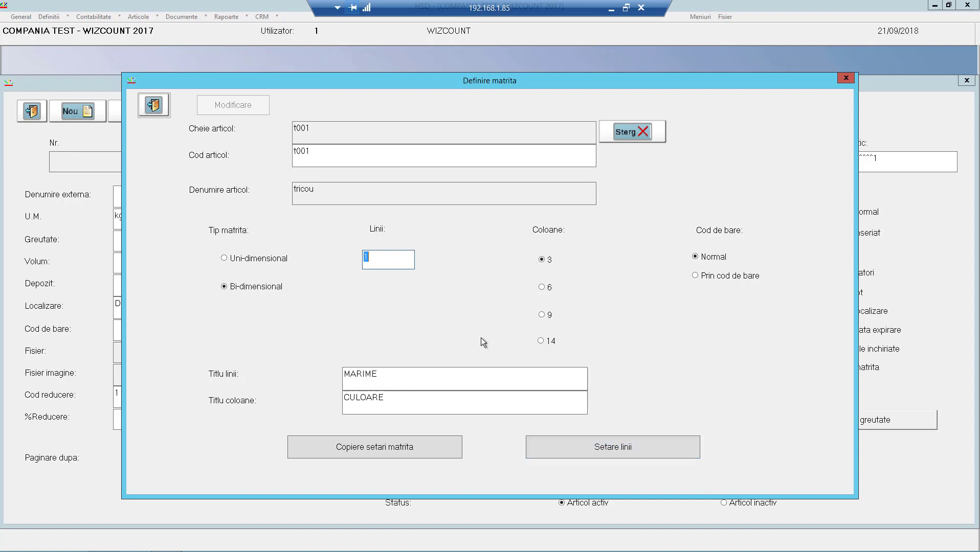
text(3)
- In the matrix line settings, enter the key XL for the second line and XXL for the third
click(604, 450)
click(193, 252)
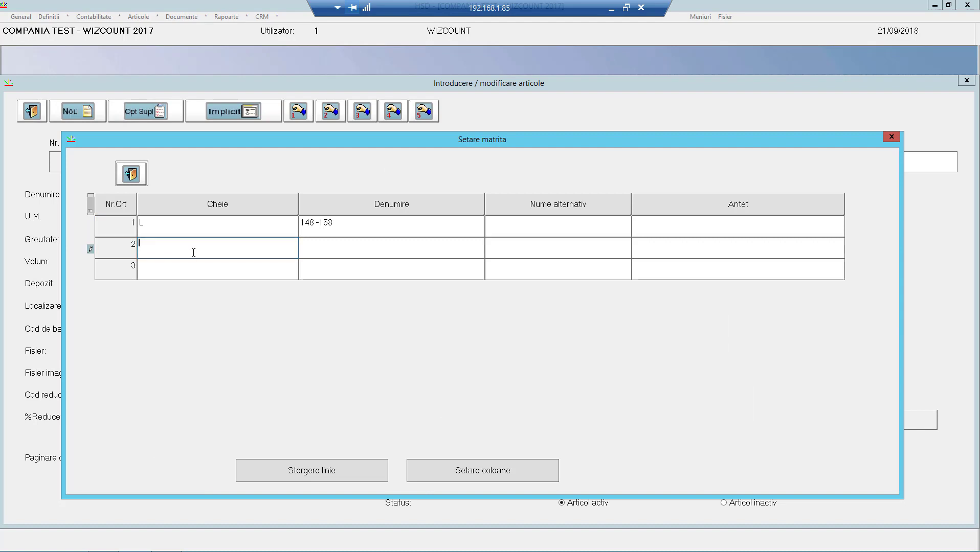
key(Up)
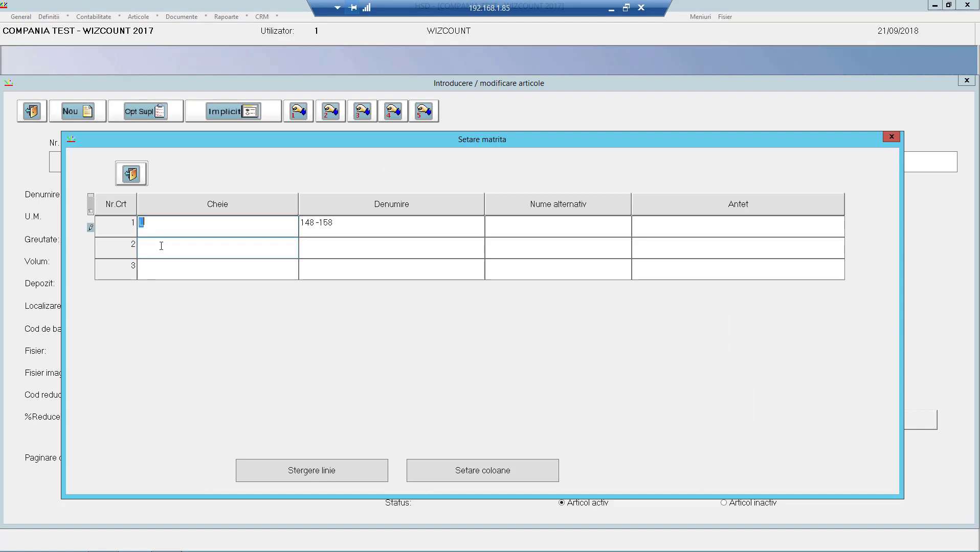
key(Down)
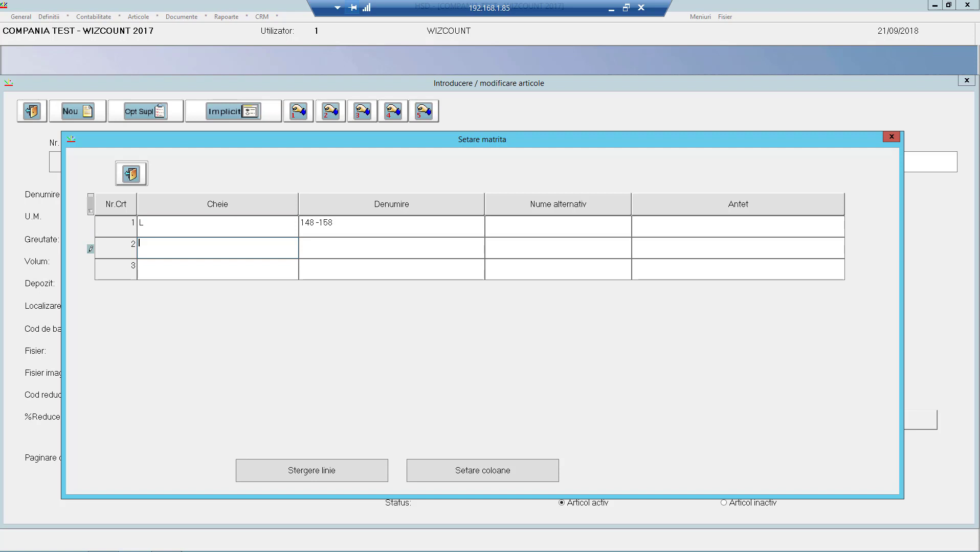
text(XL)
click(164, 269)
text(X)
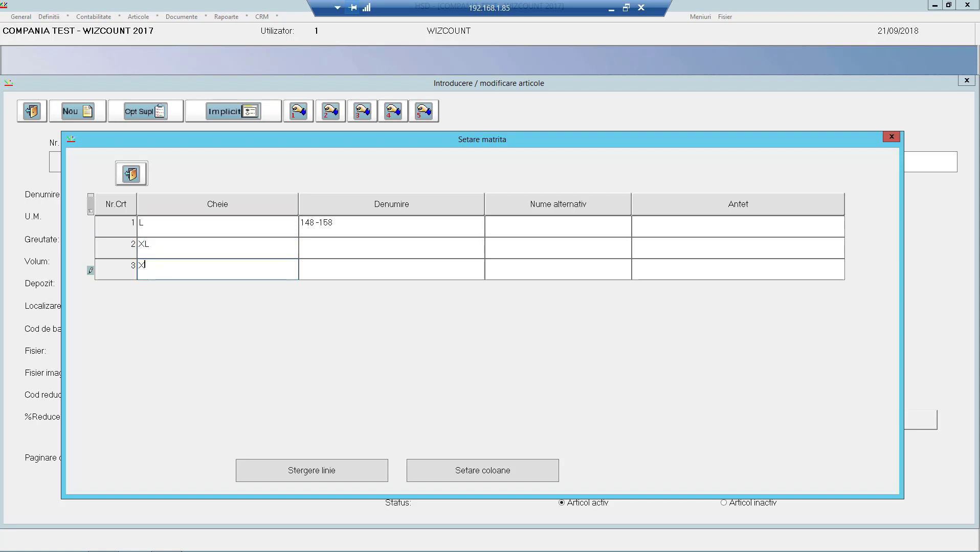
text(XL)
- Name the XL line 159-180 and the XXL line 181-210
click(317, 248)
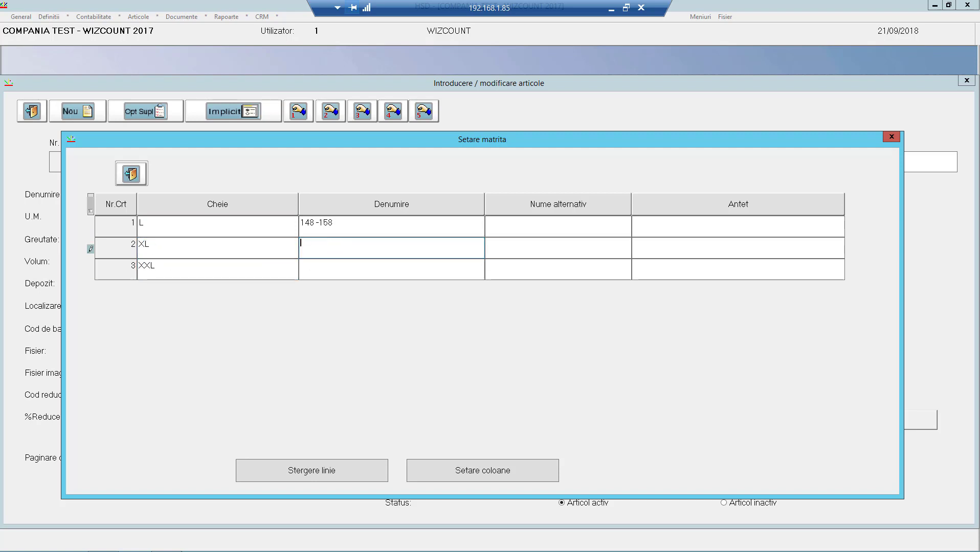
text(159-180)
key(Down)
text(181-210)
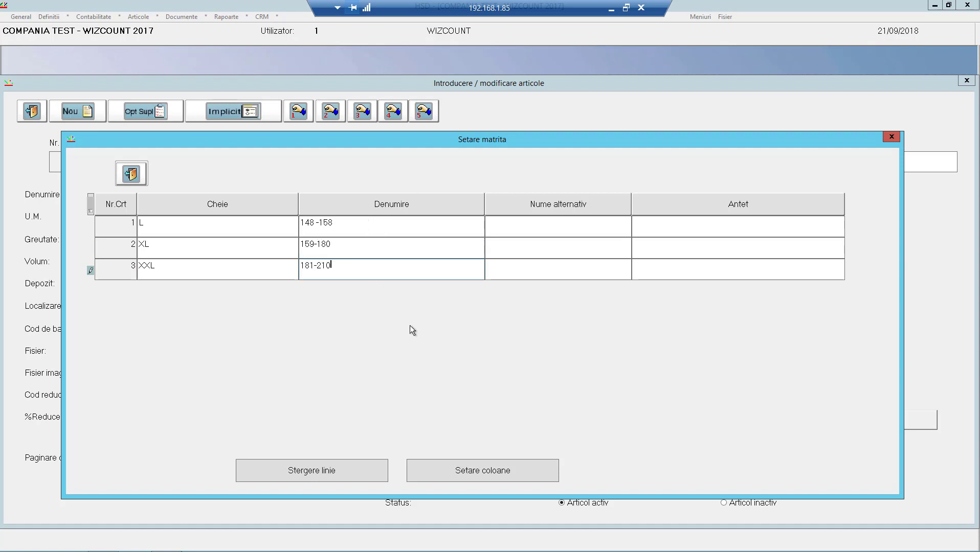
- Move on to the matrix column settings and enter the keys A, V and G for the three columns
click(525, 474)
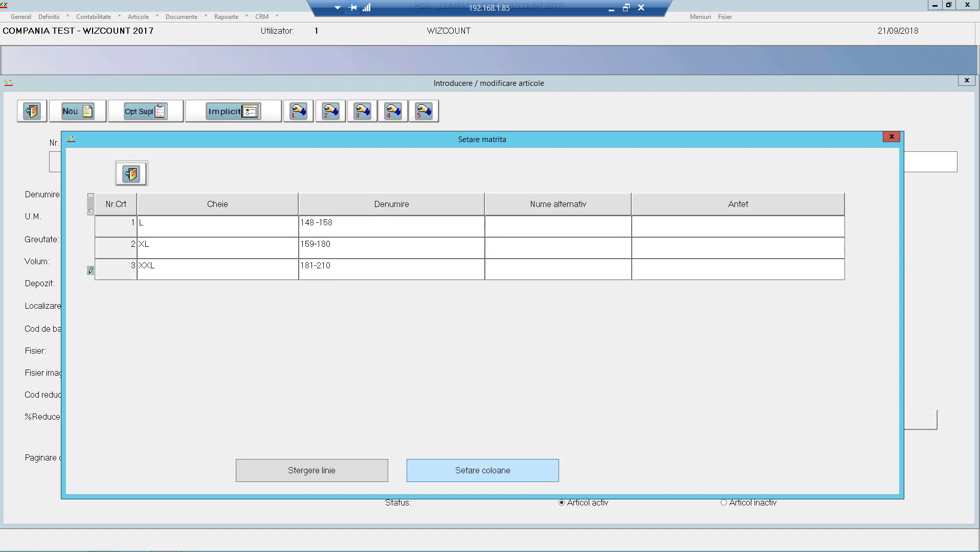
click(245, 232)
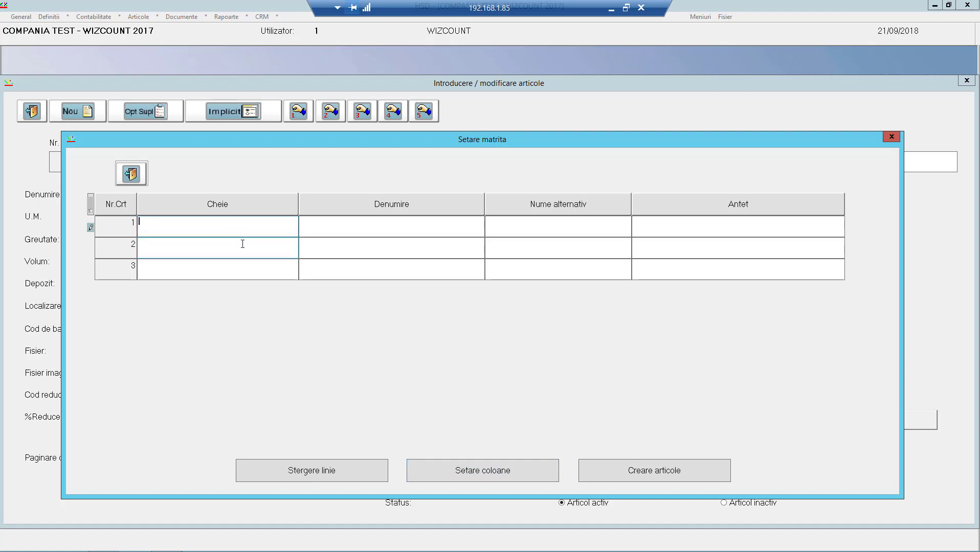
text(A)
click(216, 252)
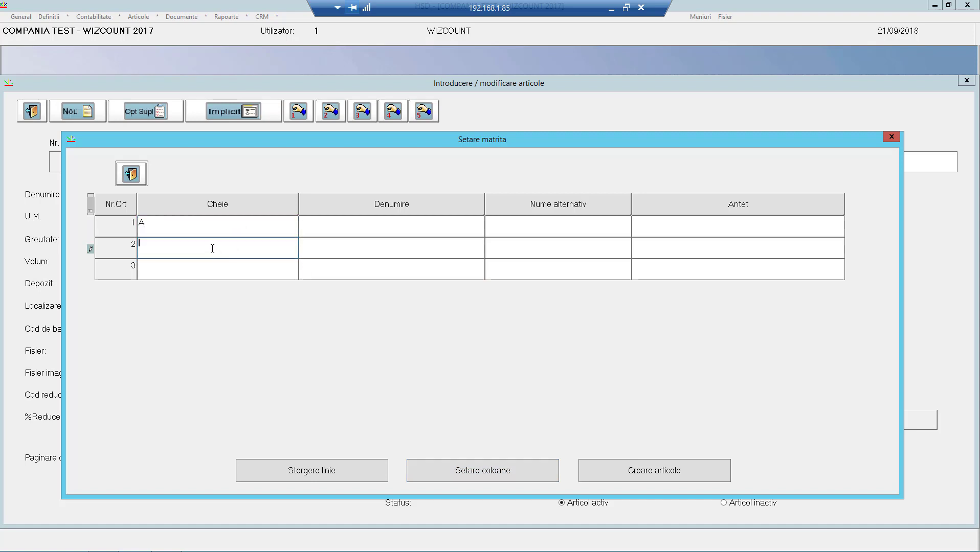
text(V)
click(205, 269)
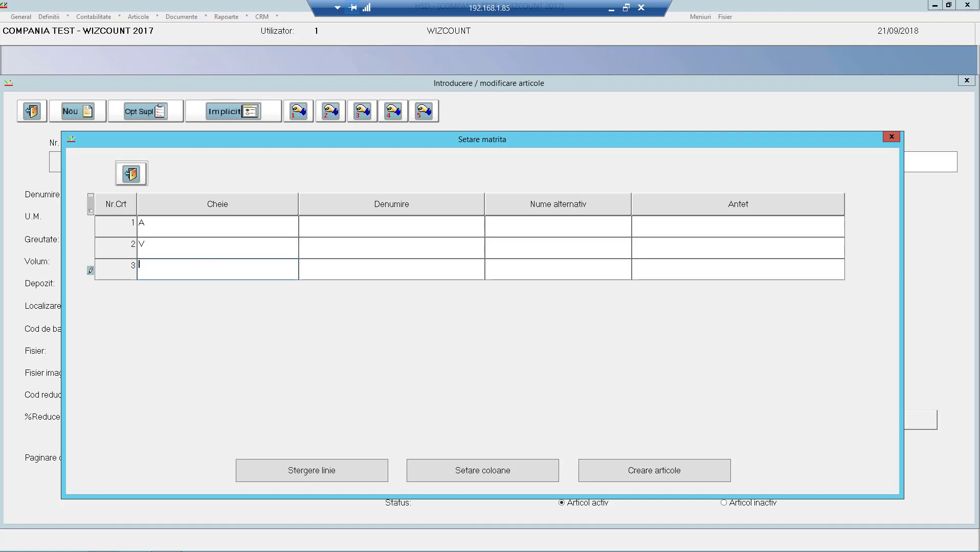
text(G)
- Name the matrix columns ALB for A, VERDE for V and GALBEN for G
click(337, 232)
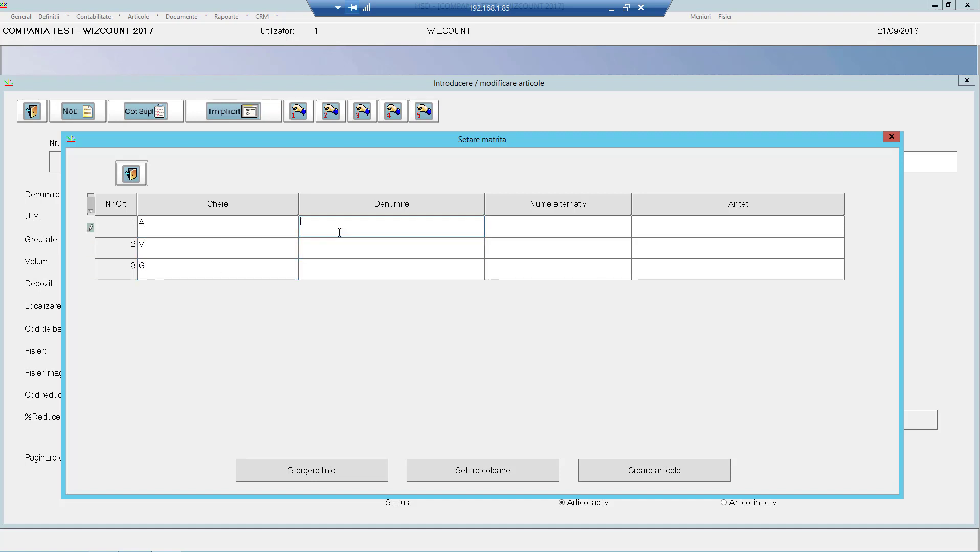
text(ALB)
key(Down)
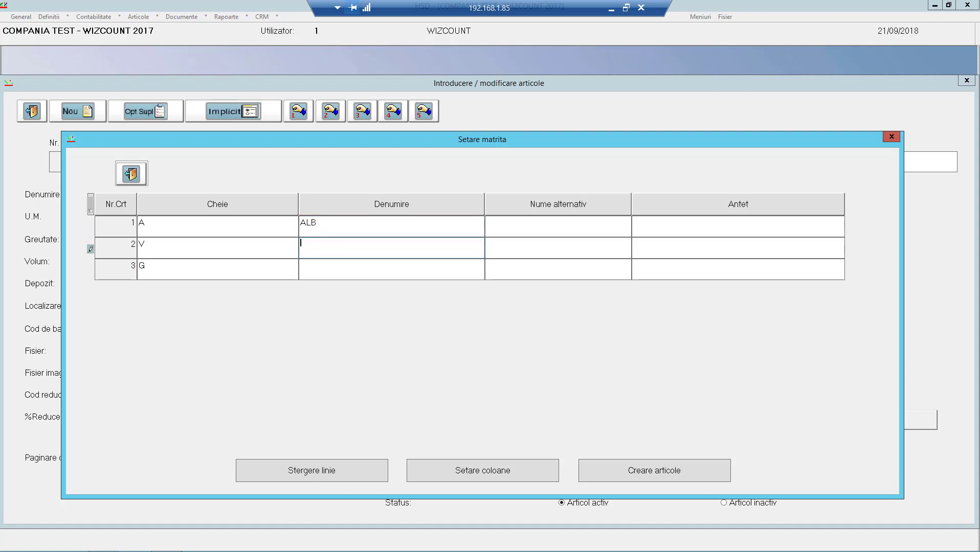
text(VERDE)
click(333, 267)
text(GA)
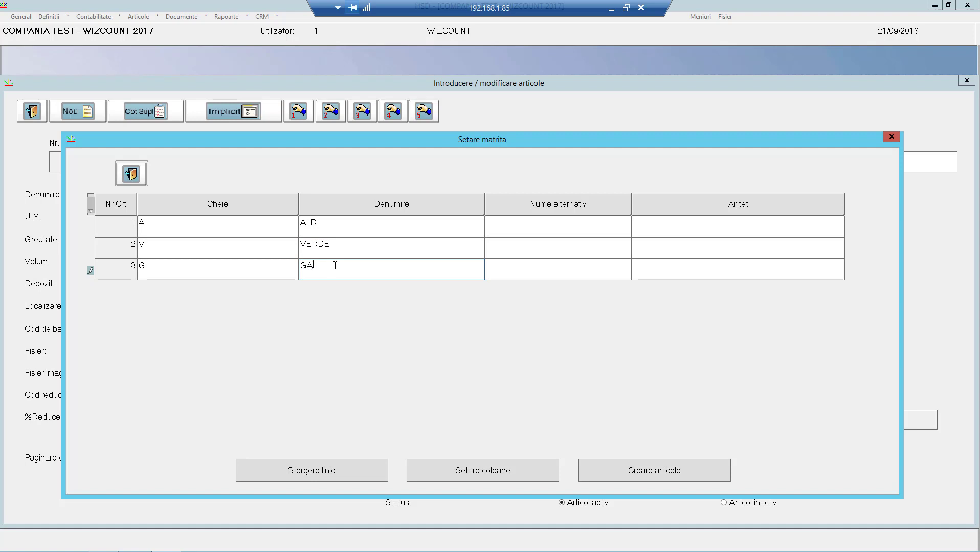
text(LBEN)
- Create the matrix articles from the size and color definitions and update the article index
click(657, 469)
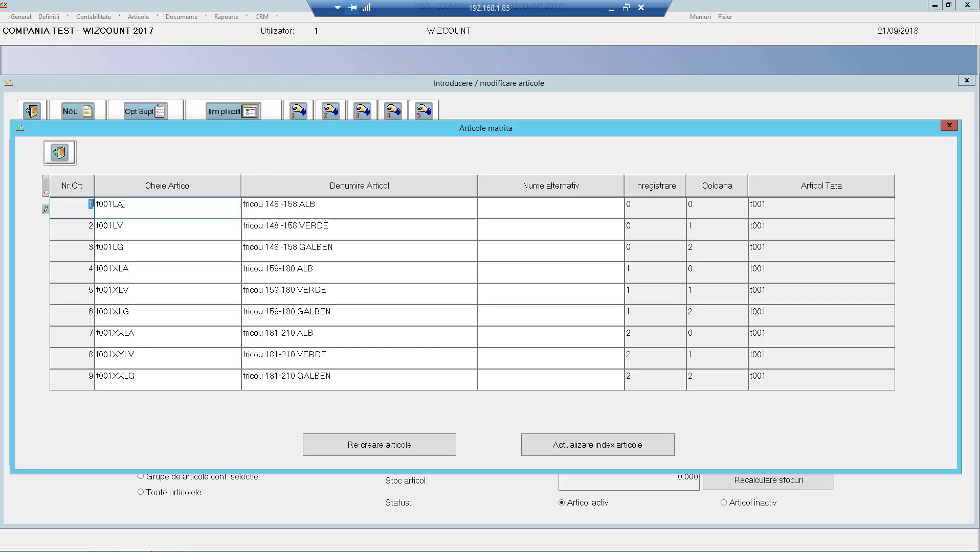
click(277, 210)
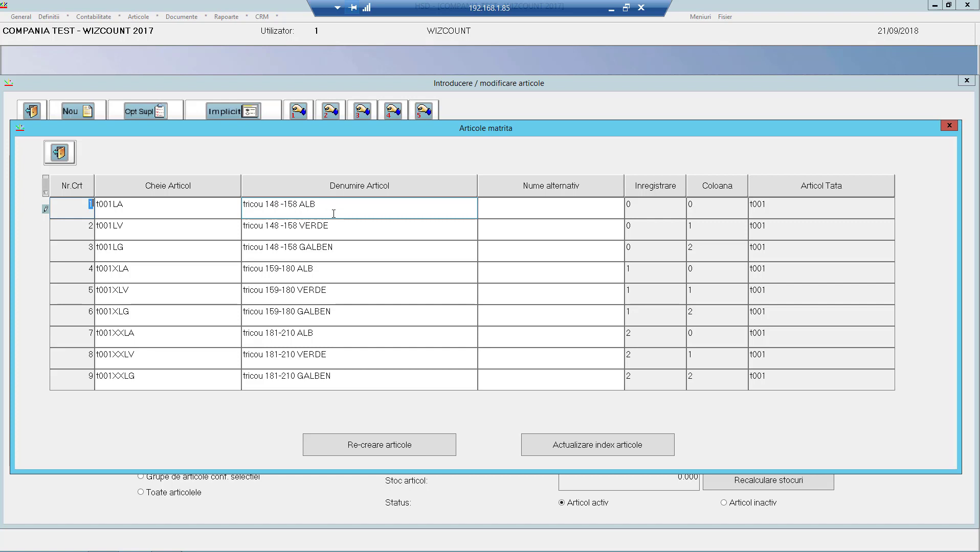
click(356, 221)
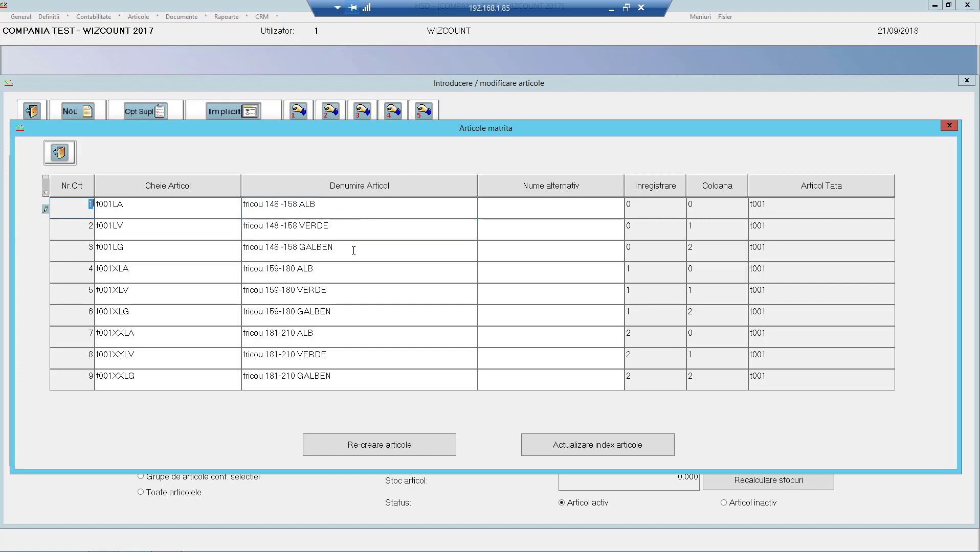
click(570, 451)
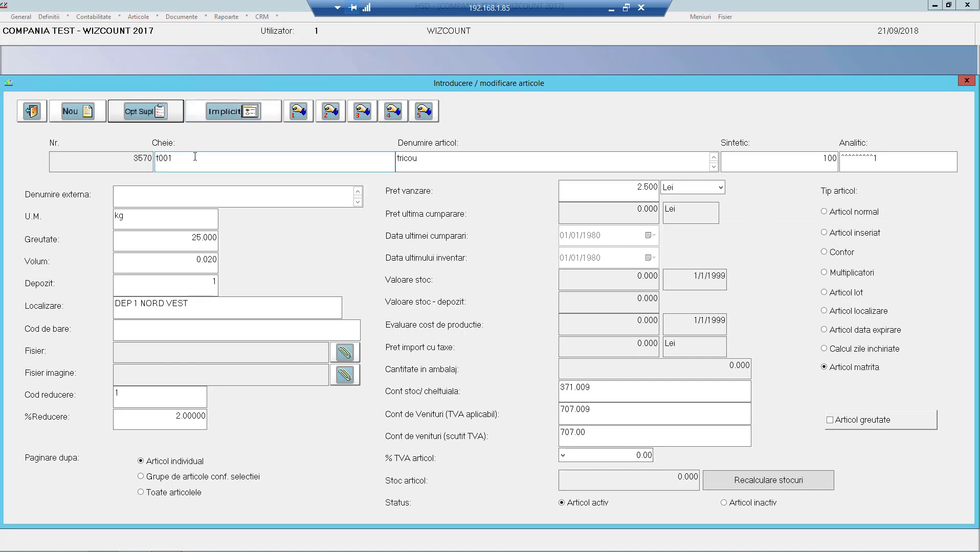
- Look up the article key t00 and decline creating a new article
click(197, 161)
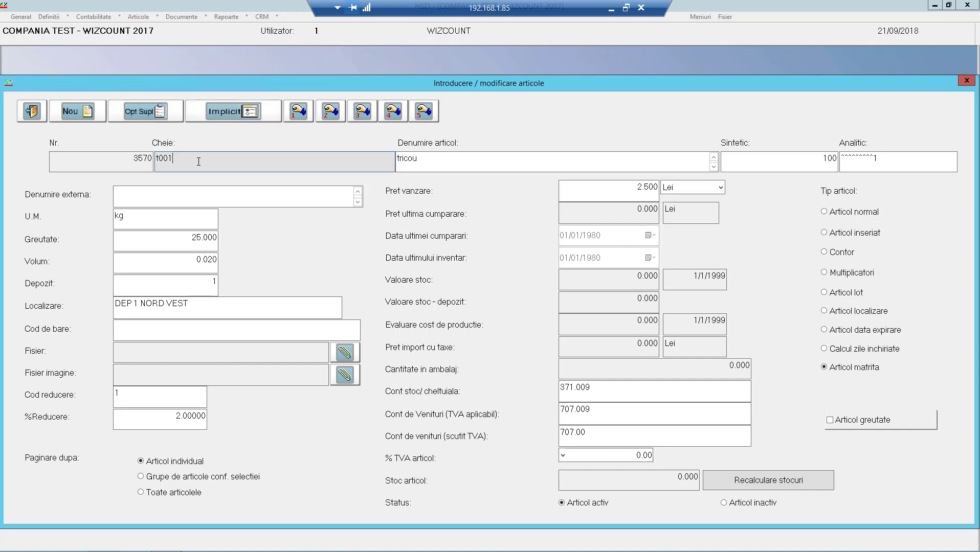
key(BackSpace)
key(Return)
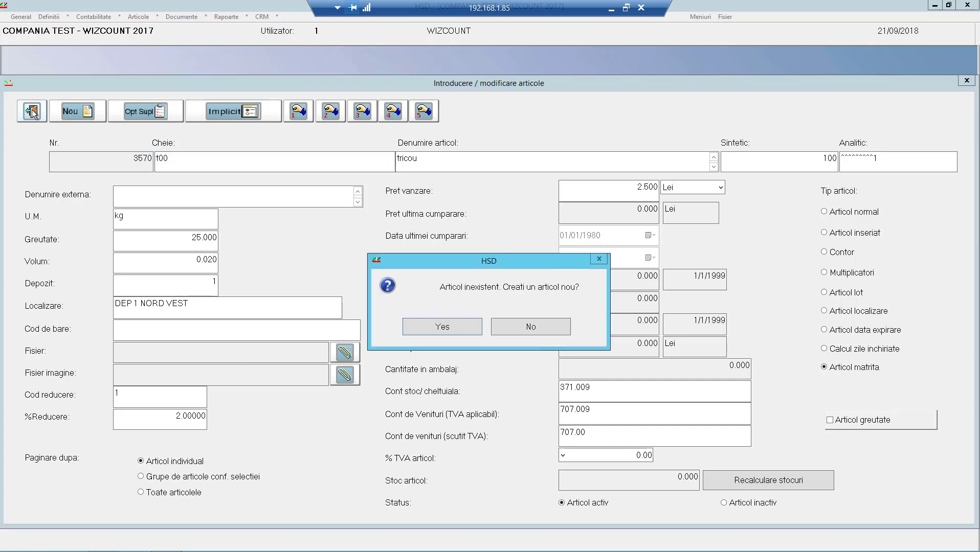
click(541, 331)
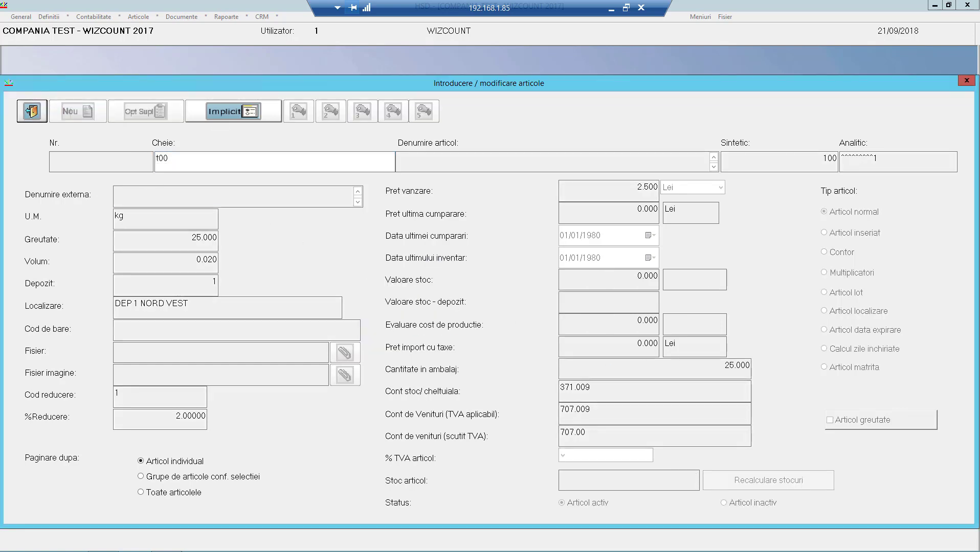